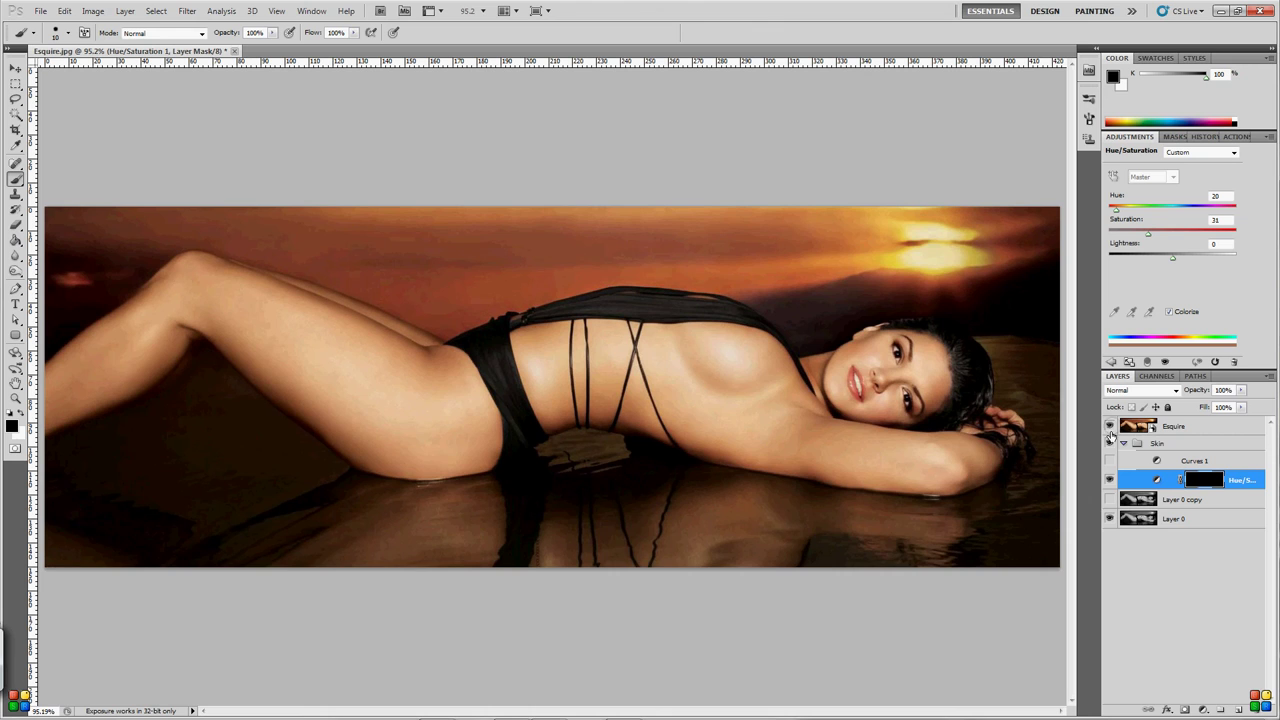
- Paint the warm skin tint onto the thighs and torso, removing the stray patch near the hip
drag(299, 370, 440, 360)
scroll(337, 400, up, 3)
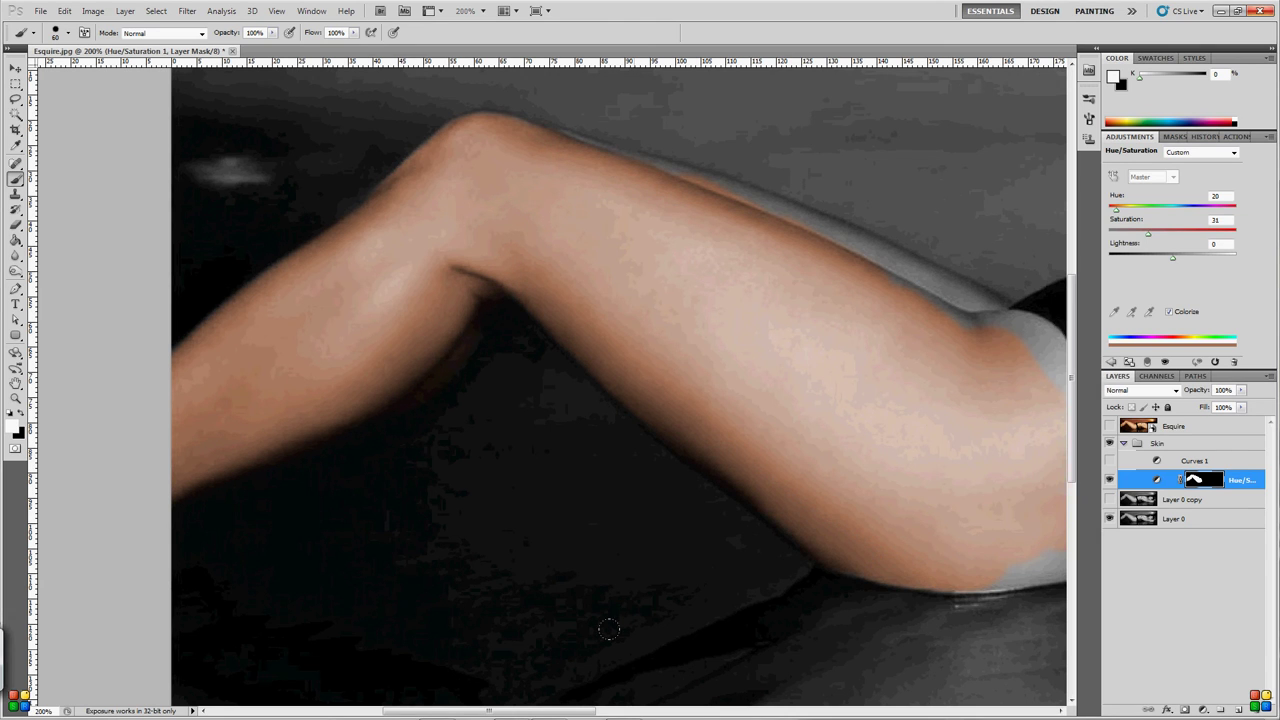
scroll(609, 628, right, 5)
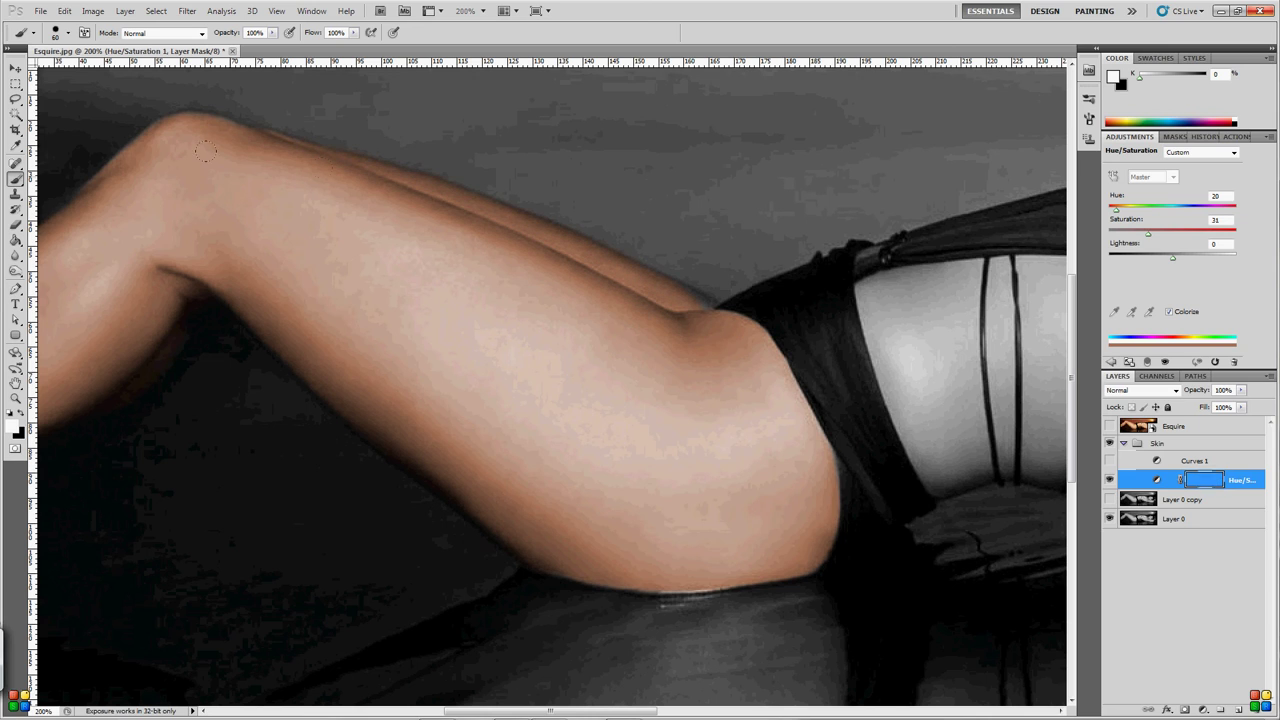
key(x)
key(ctrl+z)
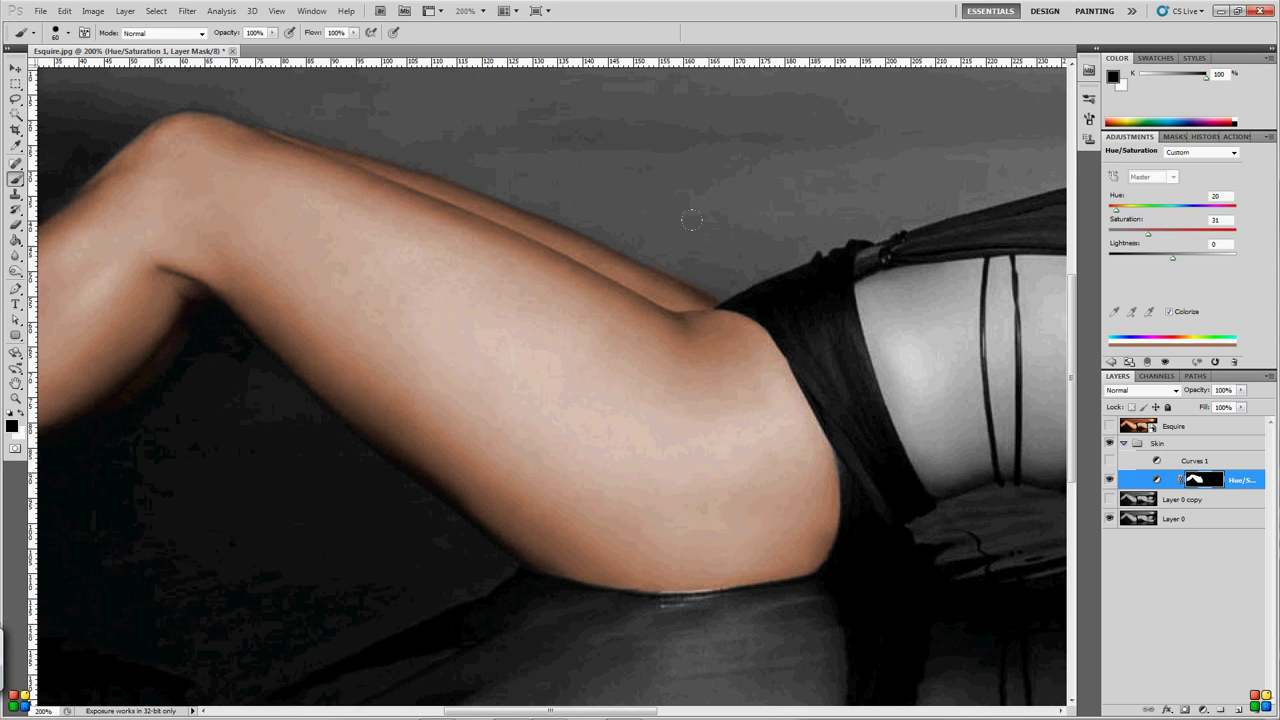
key(x)
scroll(285, 328, right, 10)
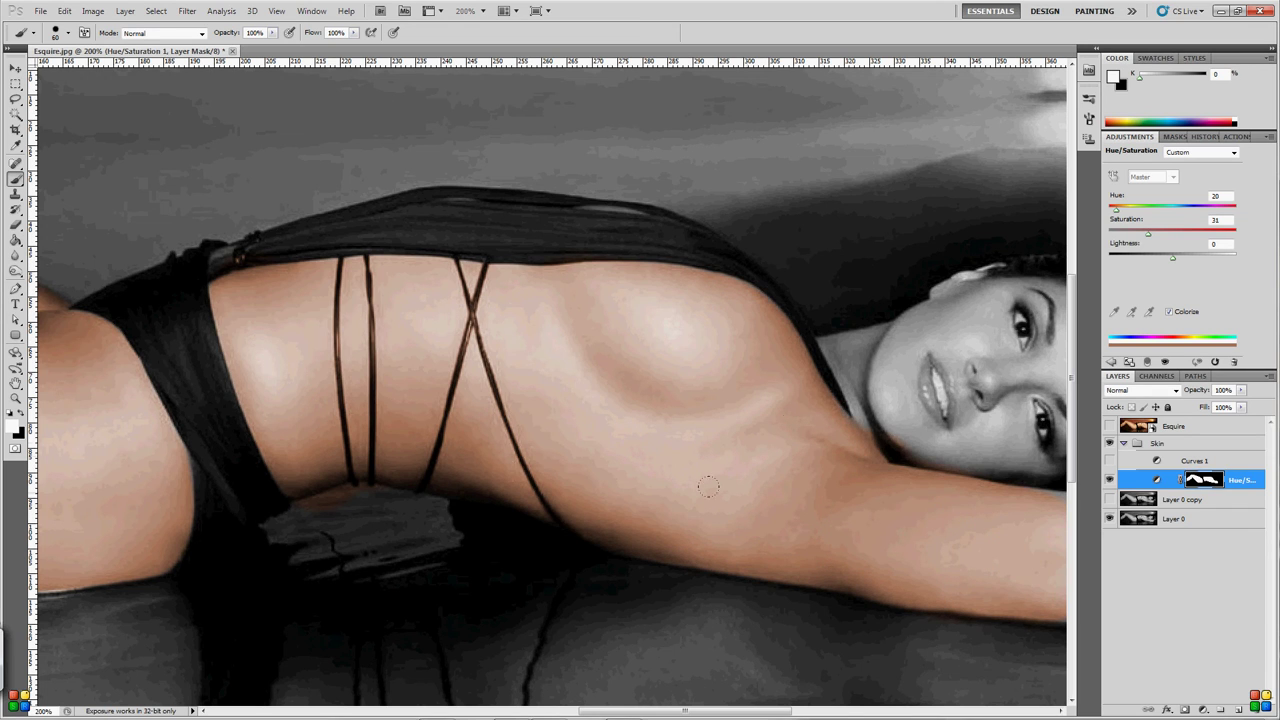
key(x)
scroll(620, 503, right, 6)
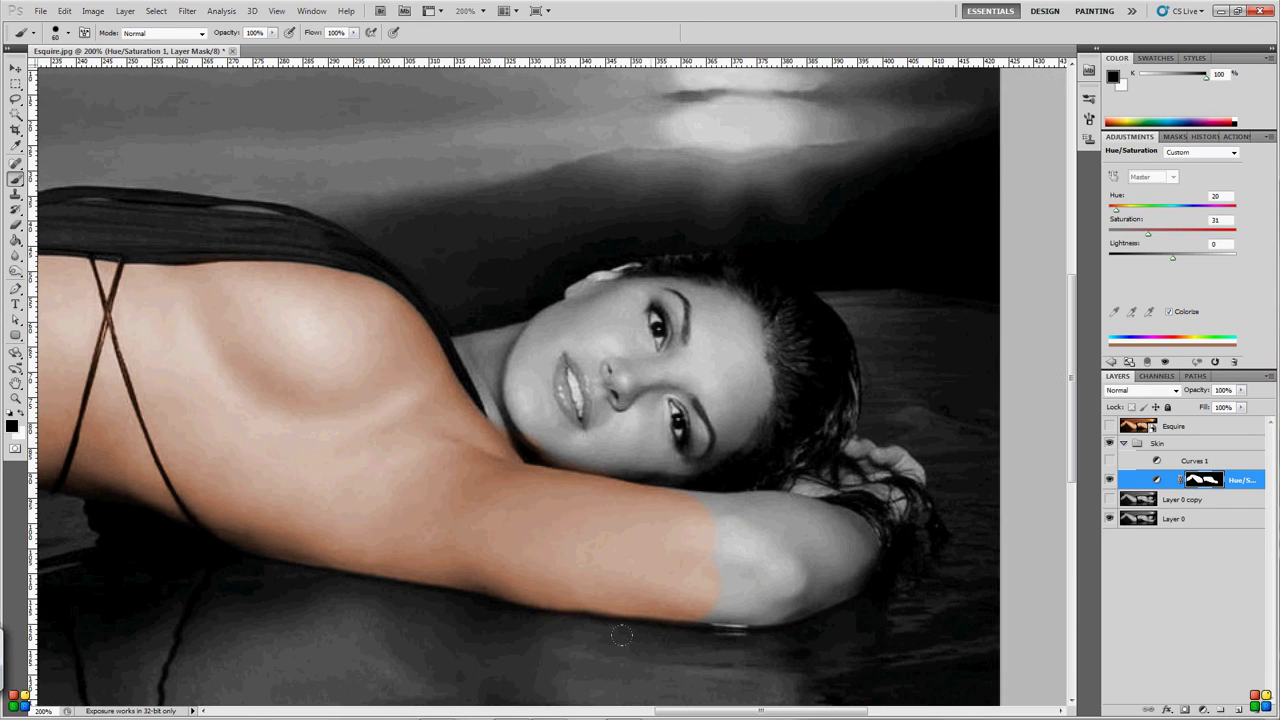
key(x)
key(x)
key(x)
- Paint the tint over the face and arms, then fit the whole image in the window
drag(625, 235, 720, 235)
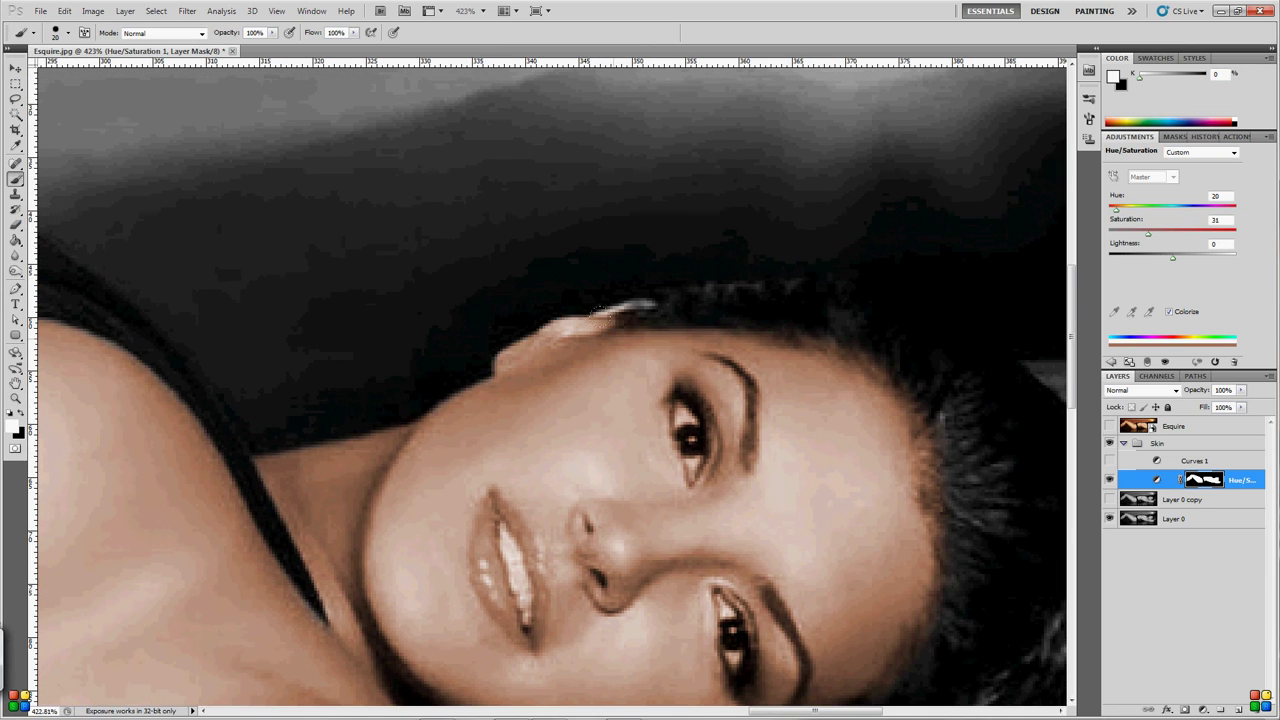
scroll(550, 385, down, 5)
scroll(550, 385, right, 7)
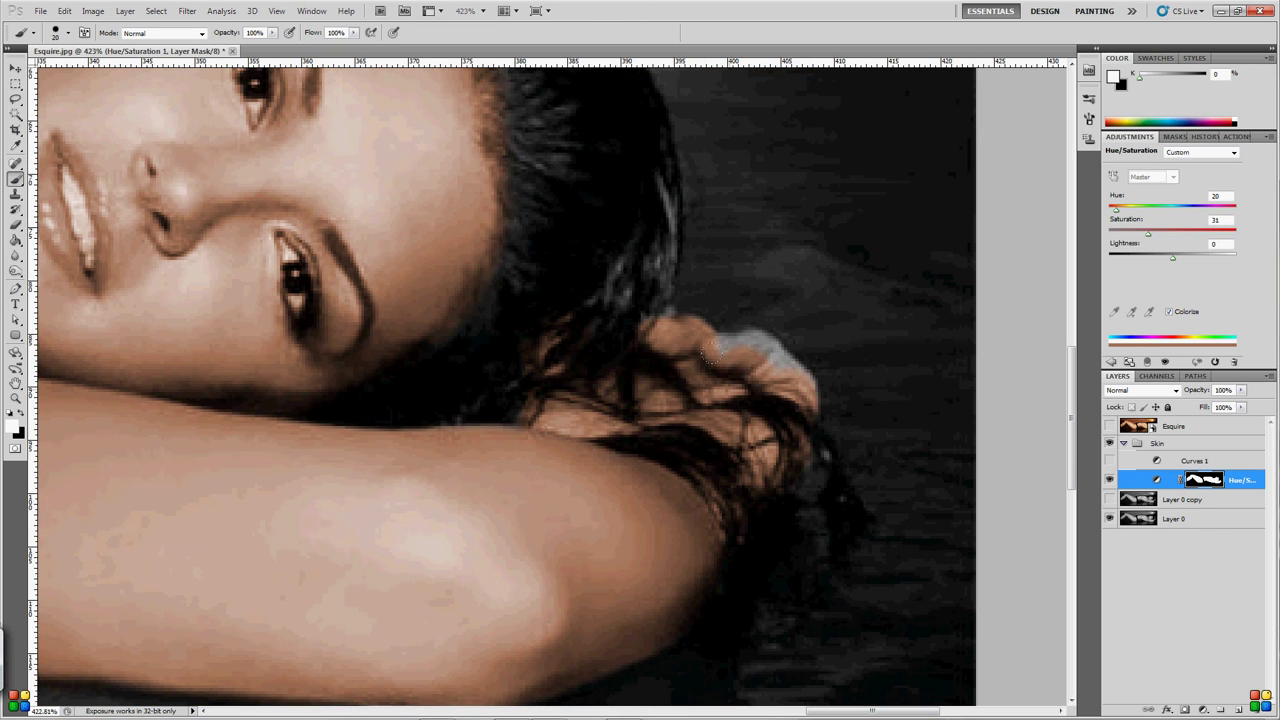
scroll(720, 583, down, 1)
scroll(500, 400, left, 10)
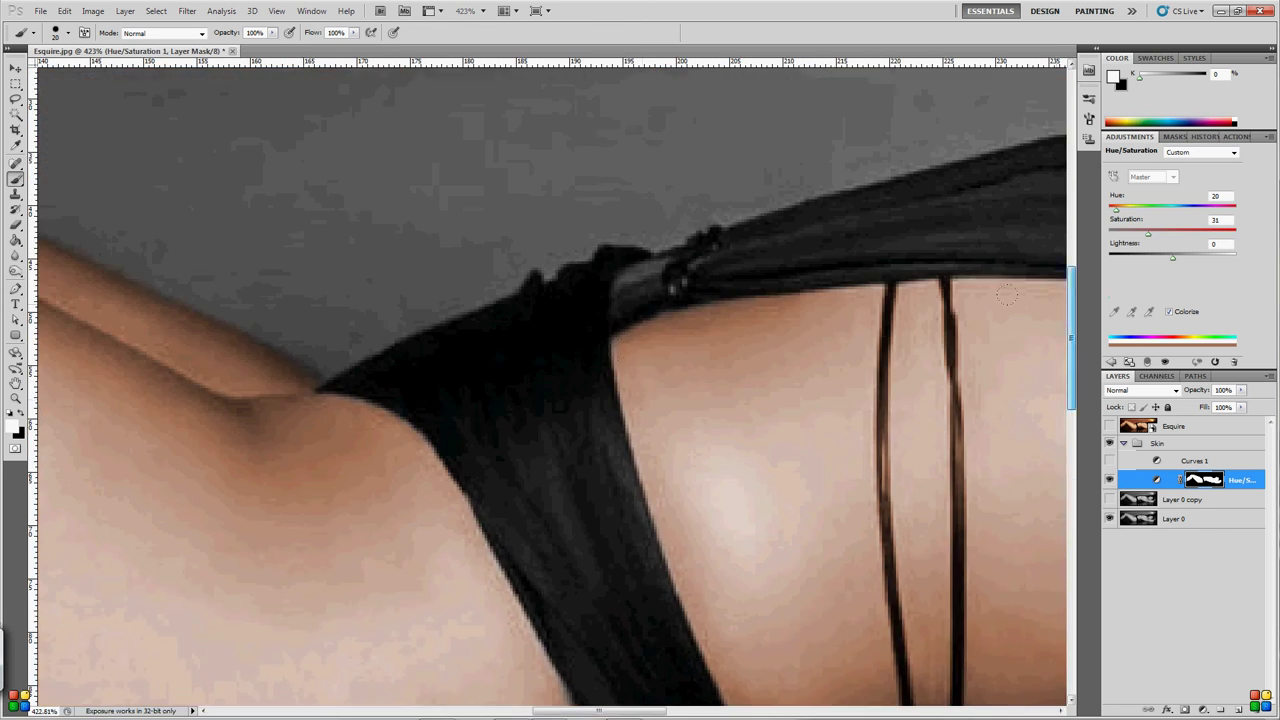
scroll(400, 300, left, 5)
scroll(308, 200, up, 1)
scroll(543, 138, left, 7)
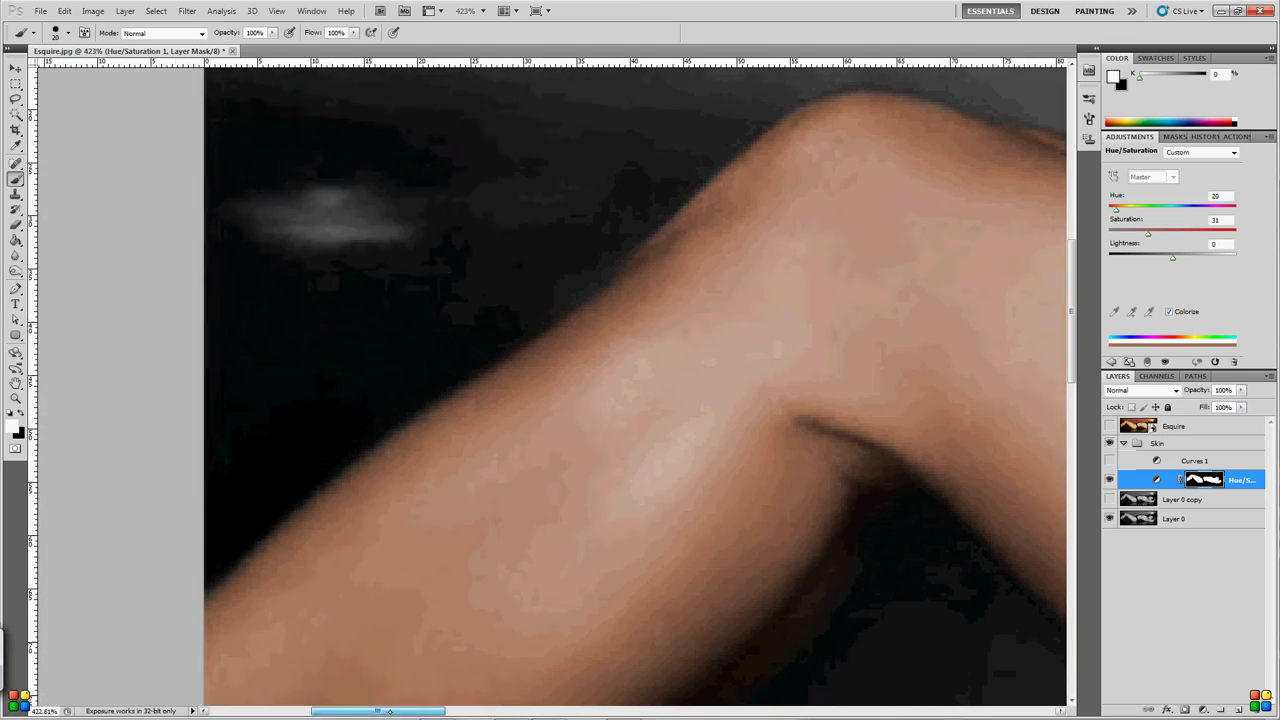
scroll(543, 138, down, 1)
scroll(550, 385, right, 10)
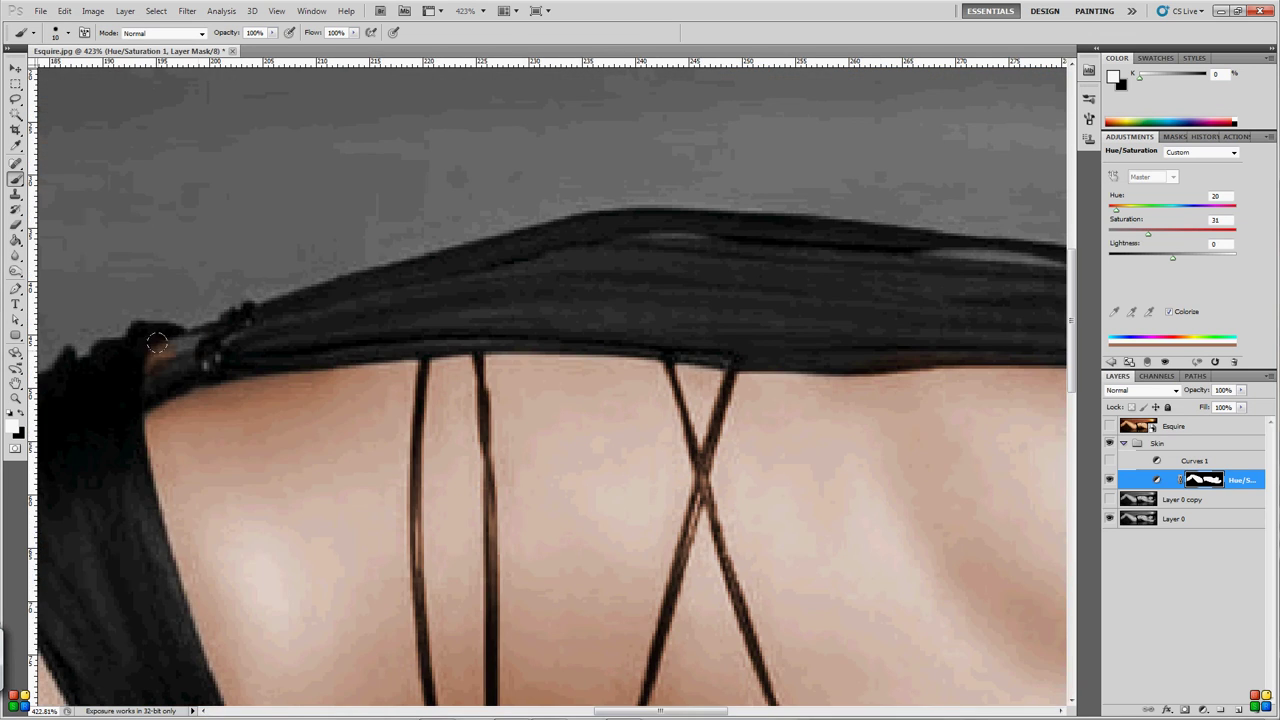
scroll(511, 321, right, 3)
key(x)
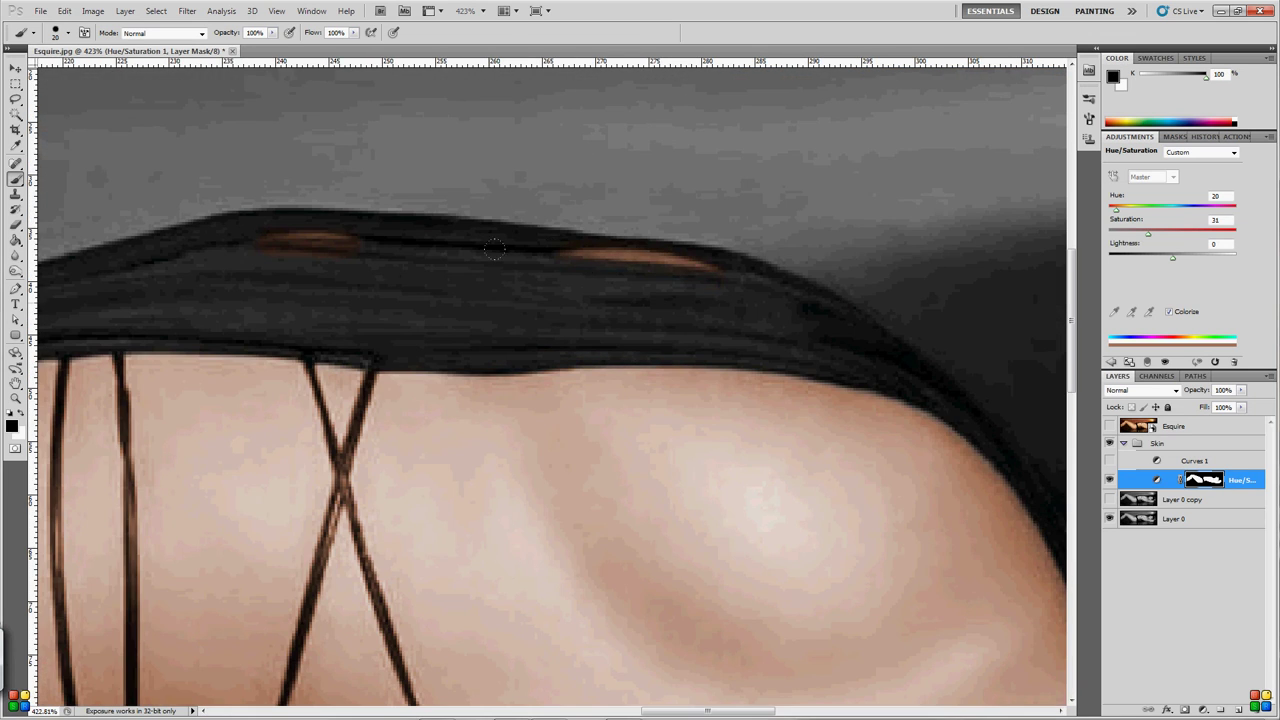
scroll(209, 182, left, 8)
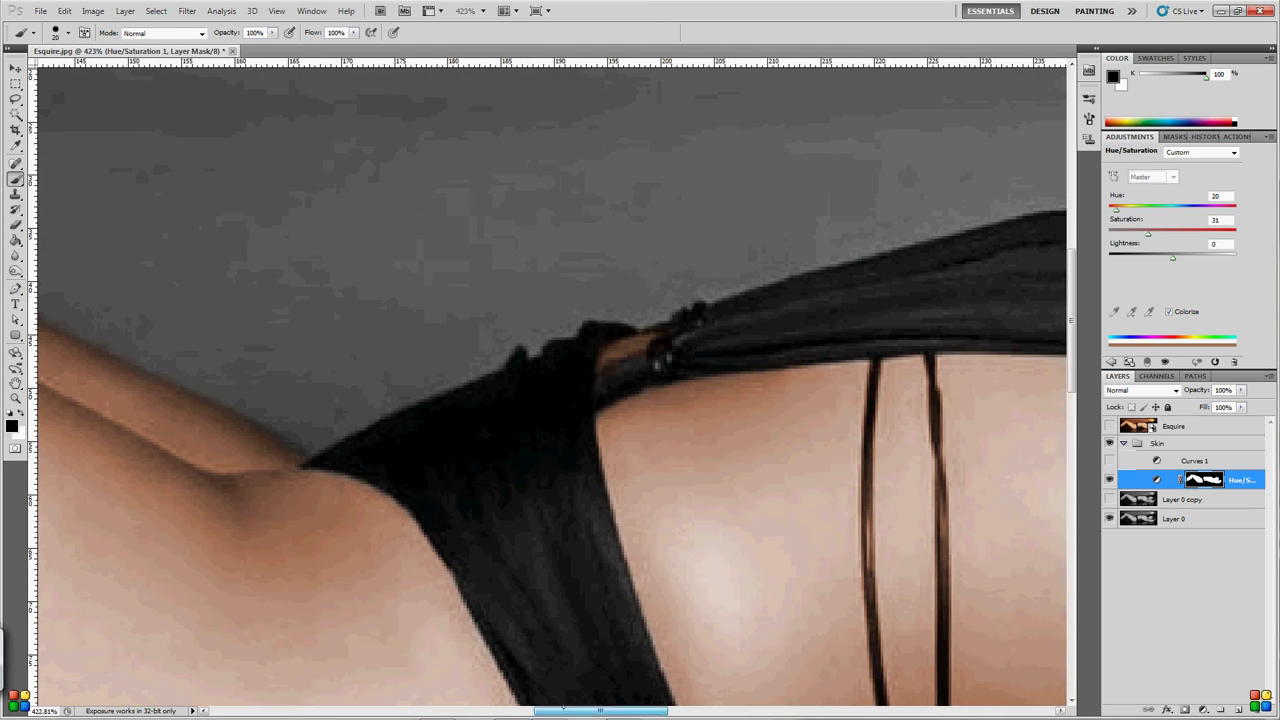
key(ctrl+0)
- Compare with the colour reference and select the Skin group's Hue/Saturation mask with the Brush
ctrl+click(1203, 480)
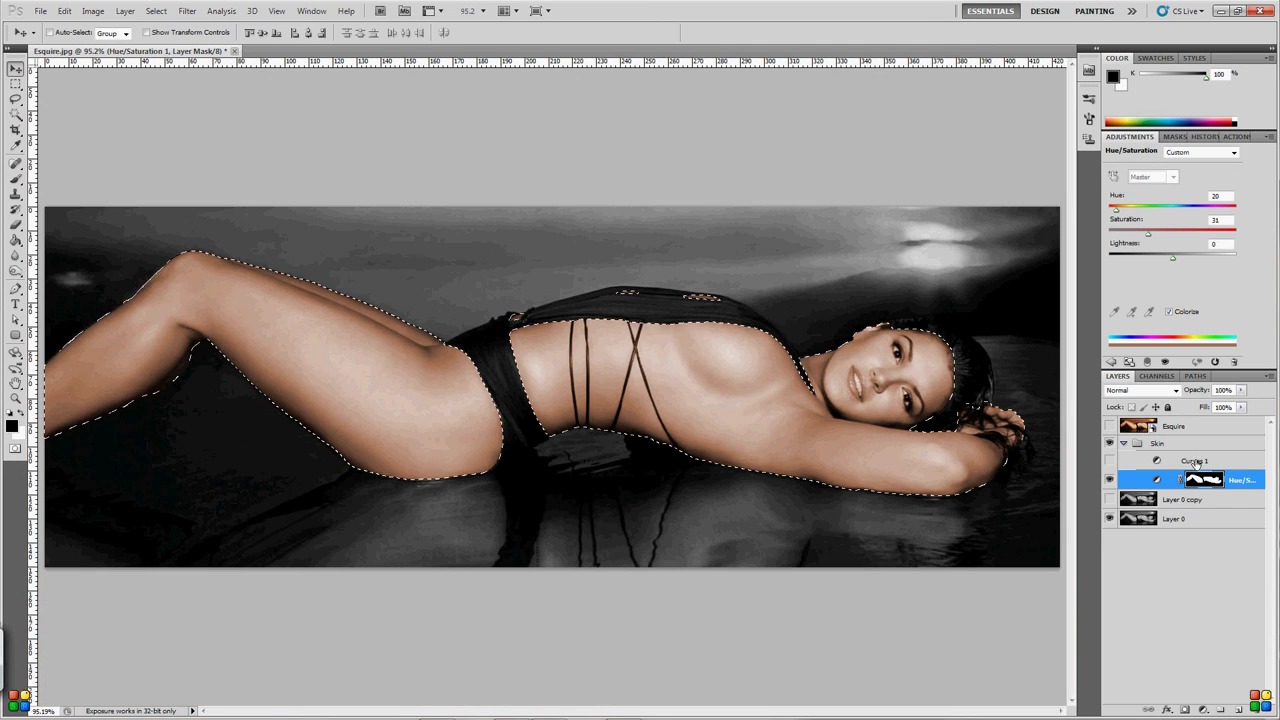
click(1109, 426)
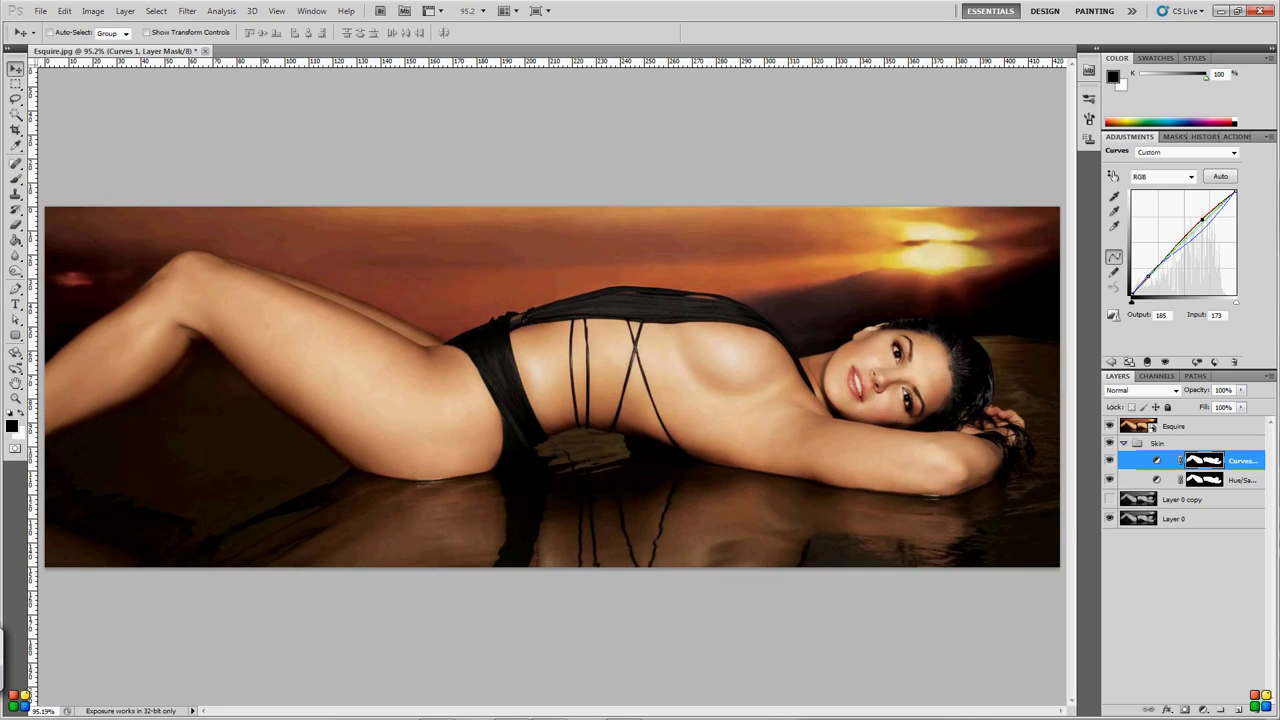
click(1123, 443)
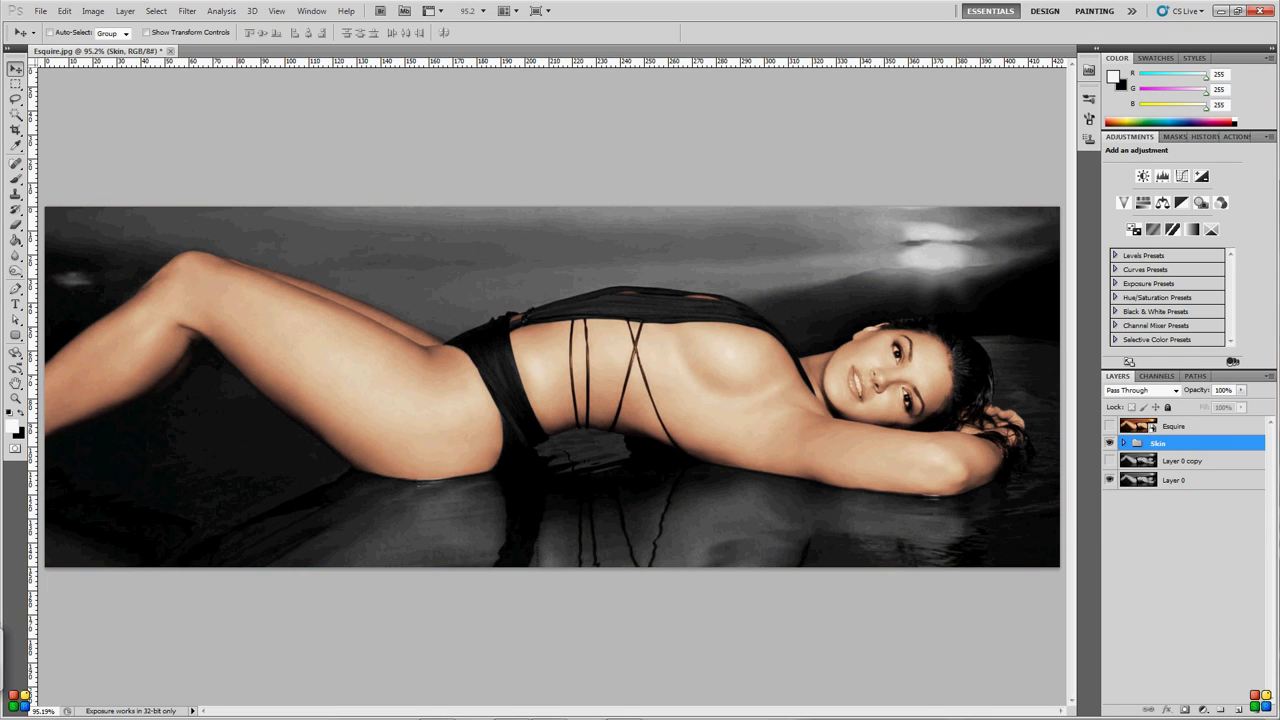
ctrl+click(131, 356)
key(b)
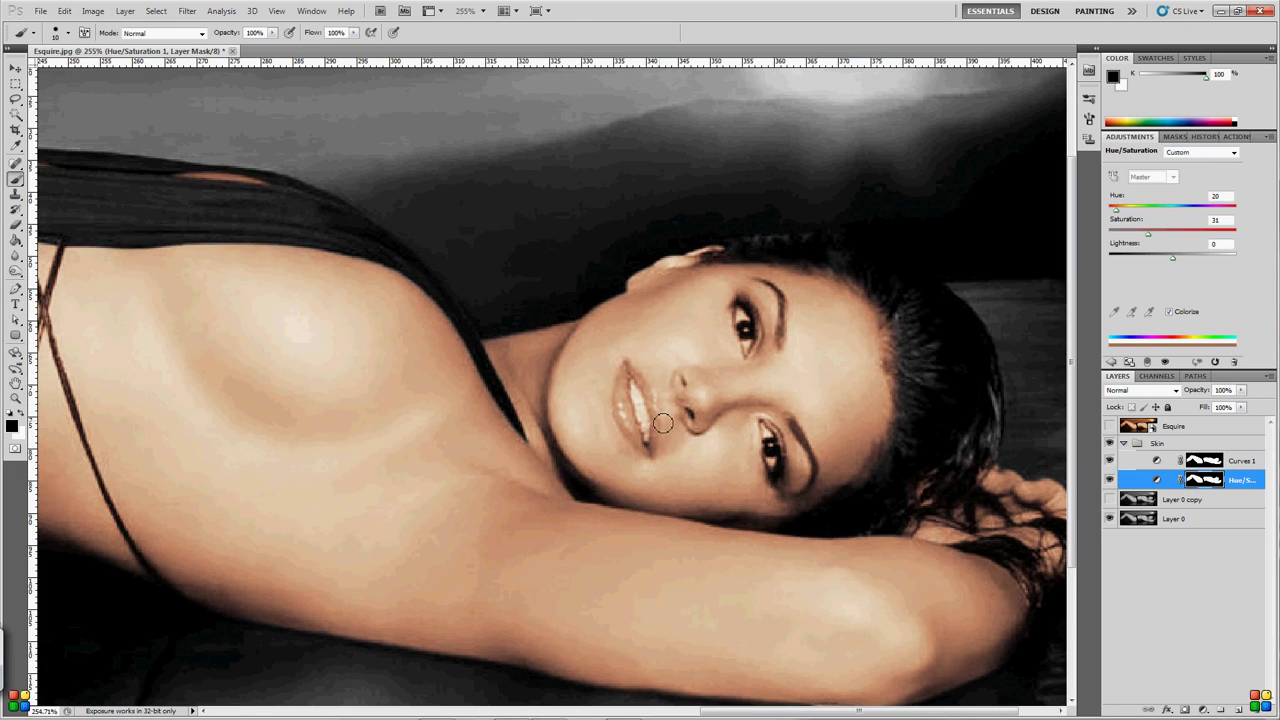
- Paint the skin tint off the lips and the torso straps
drag(630, 362, 621, 399)
key(x)
key(x)
key(x)
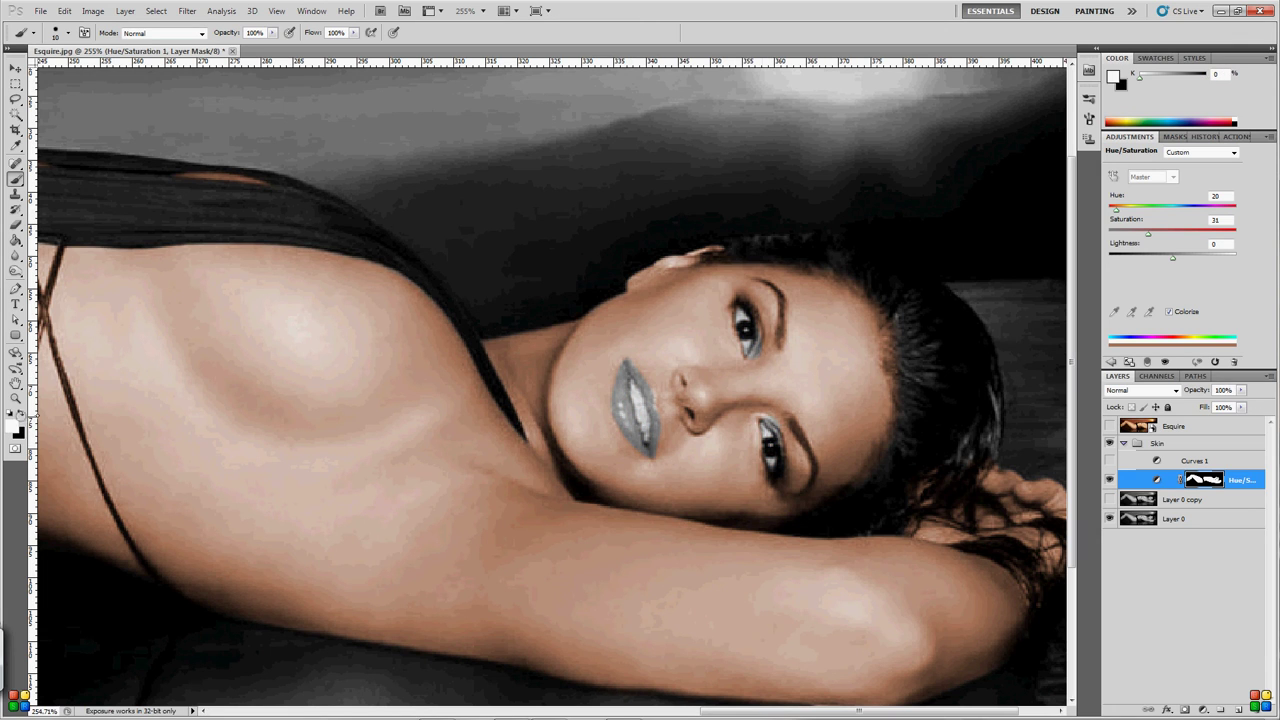
drag(787, 470, 296, 491)
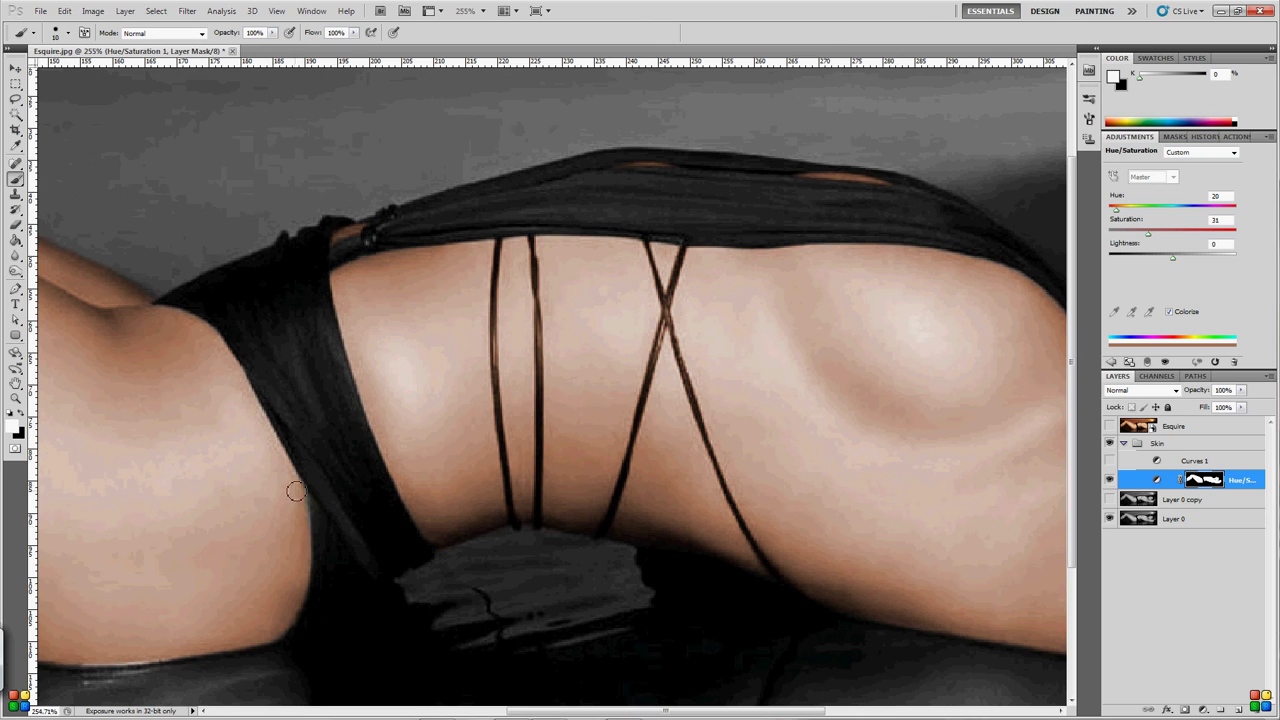
scroll(578, 307, up, 2)
key(x)
drag(466, 228, 460, 372)
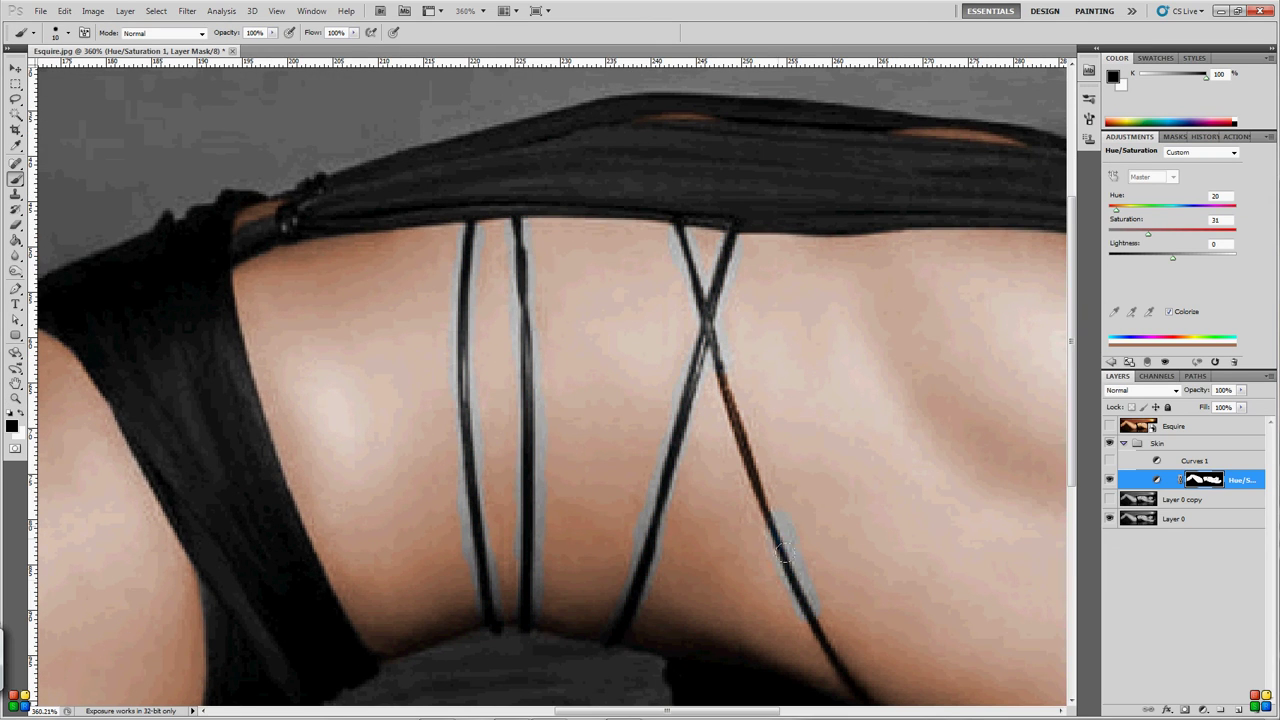
drag(783, 553, 720, 380)
scroll(910, 652, down, 2)
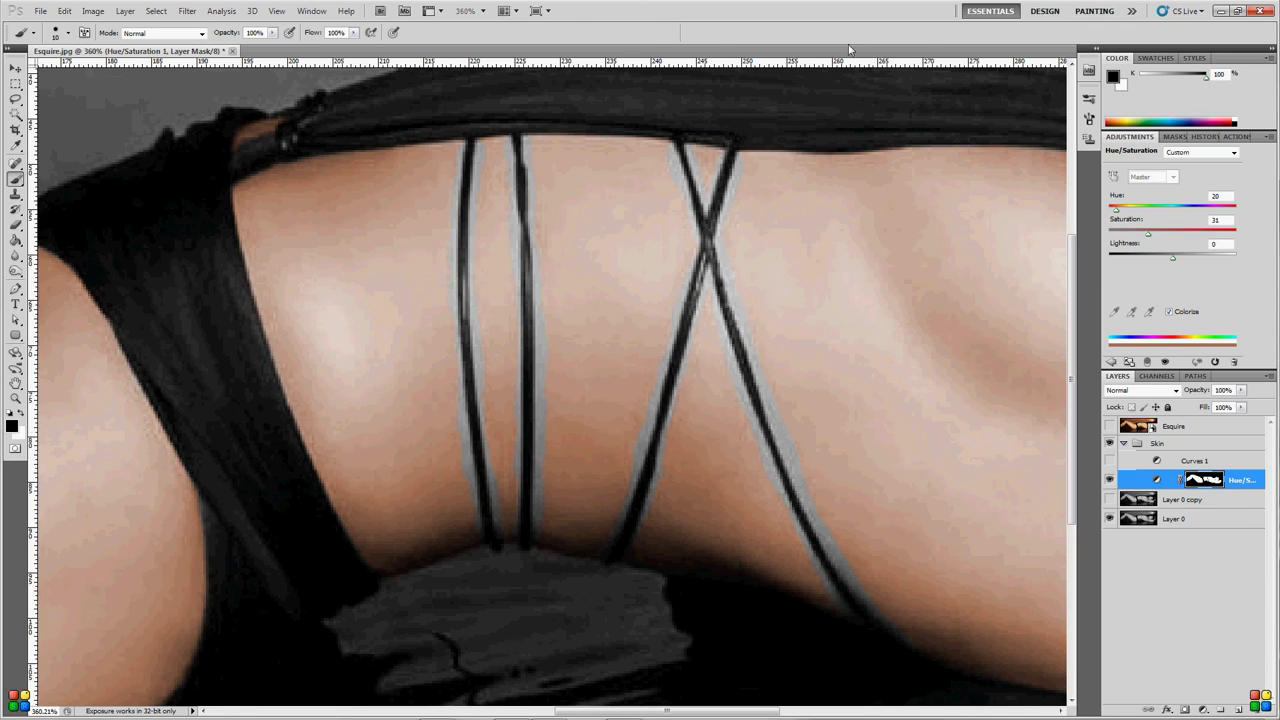
- Restore the skin tint along the strap edges and fit the image on screen
key(x)
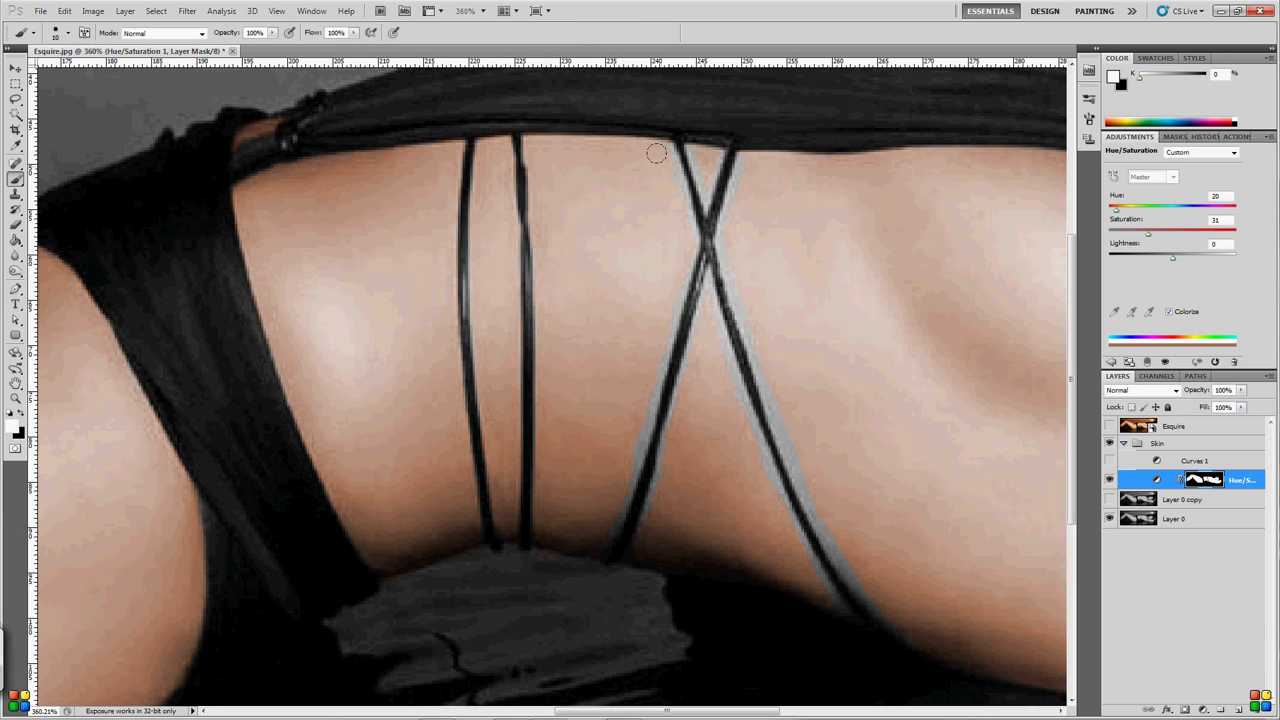
key(x)
key(x)
key(x)
key(x)
key(x)
key(z)
key(ctrl+0)
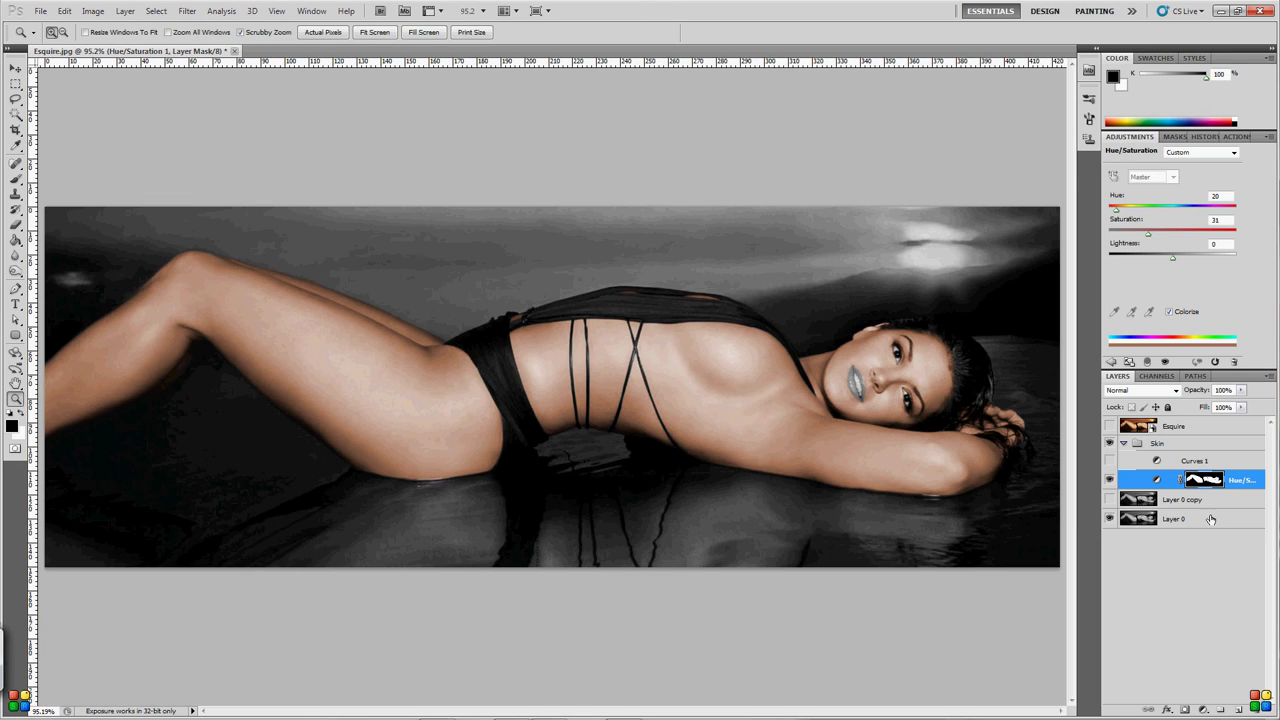
- Add a yellow-orange Photo Filter to the Skin group in Soft Light mode with adjusted density
click(1200, 461)
click(1185, 710)
click(1190, 603)
click(1153, 205)
click(780, 210)
click(986, 150)
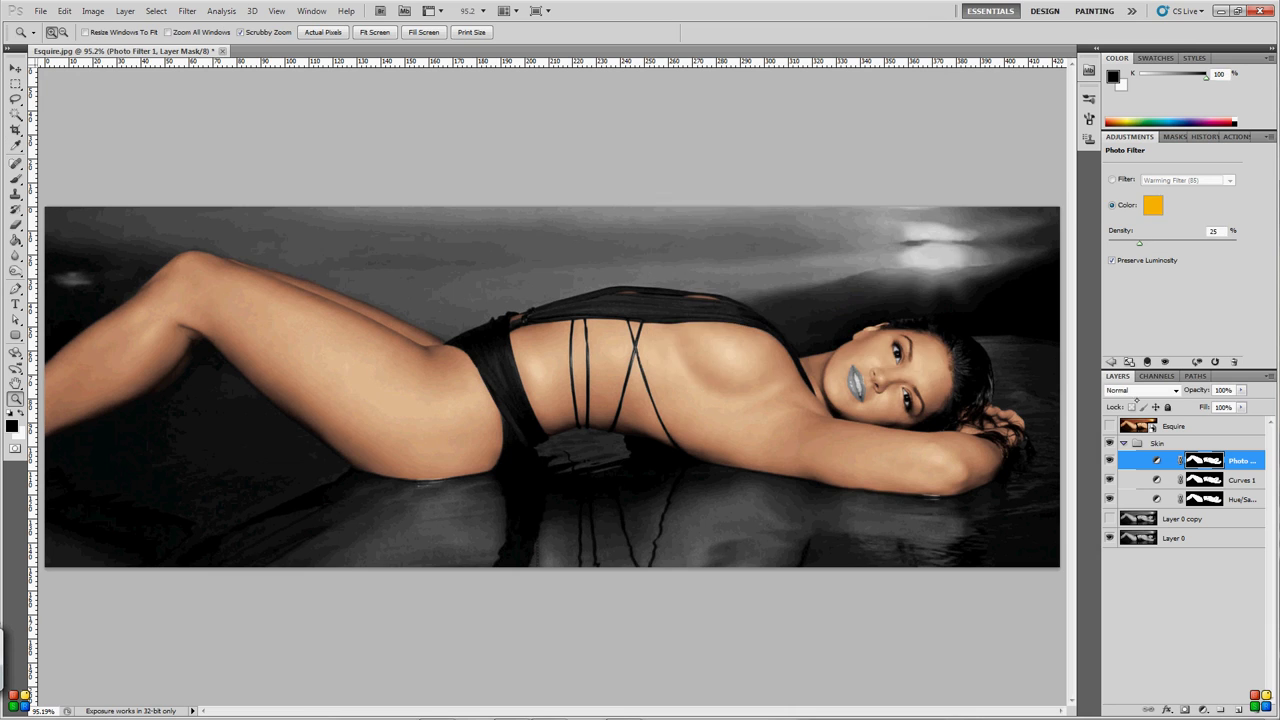
key(shift+alt+f)
mouse_move(1123, 237)
mouse_down()
mouse_move(1140, 237)
mouse_move(1113, 243)
mouse_up()
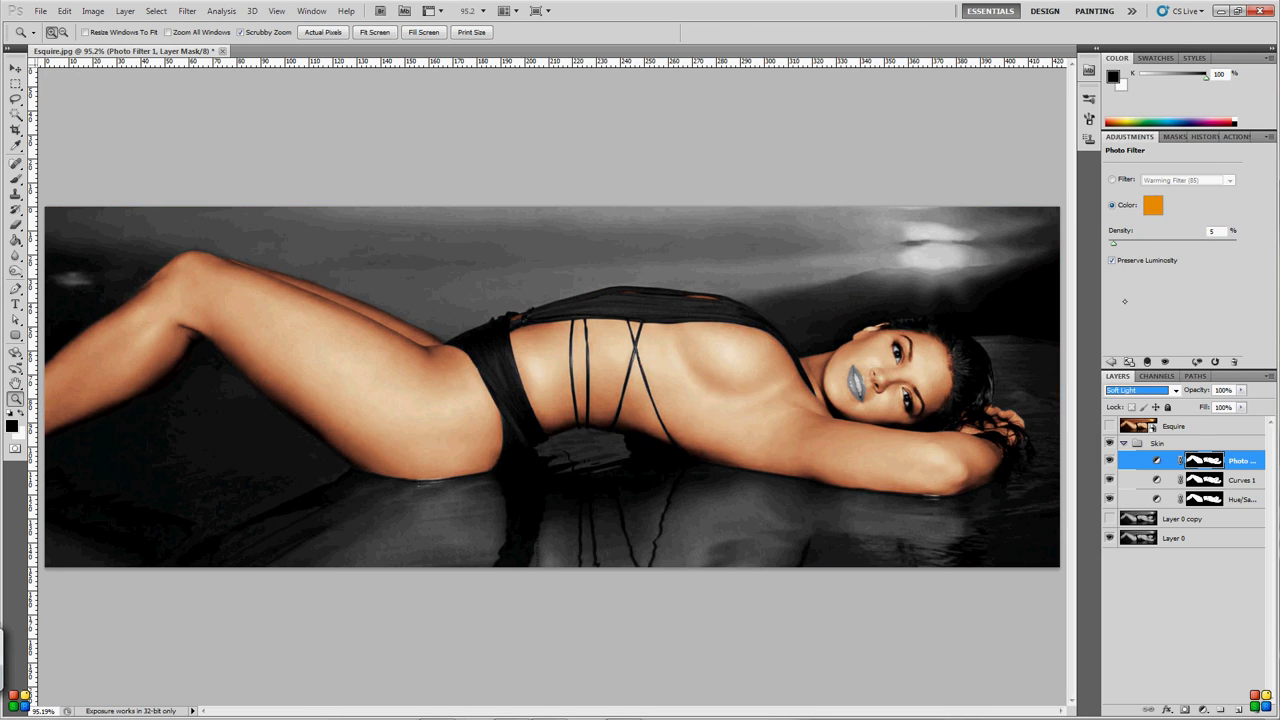
- Duplicate the Skin group and rename the copy 'Skin water'
click(1235, 484)
click(1124, 443)
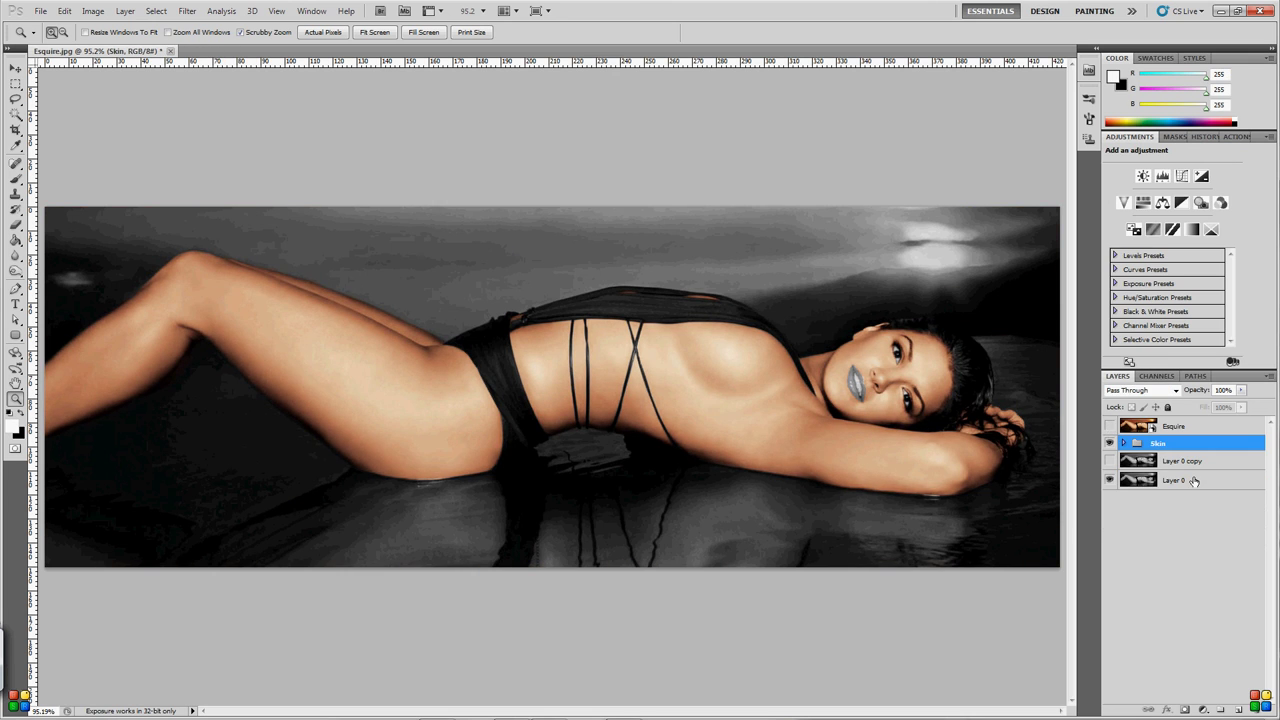
click(1109, 426)
click(1220, 711)
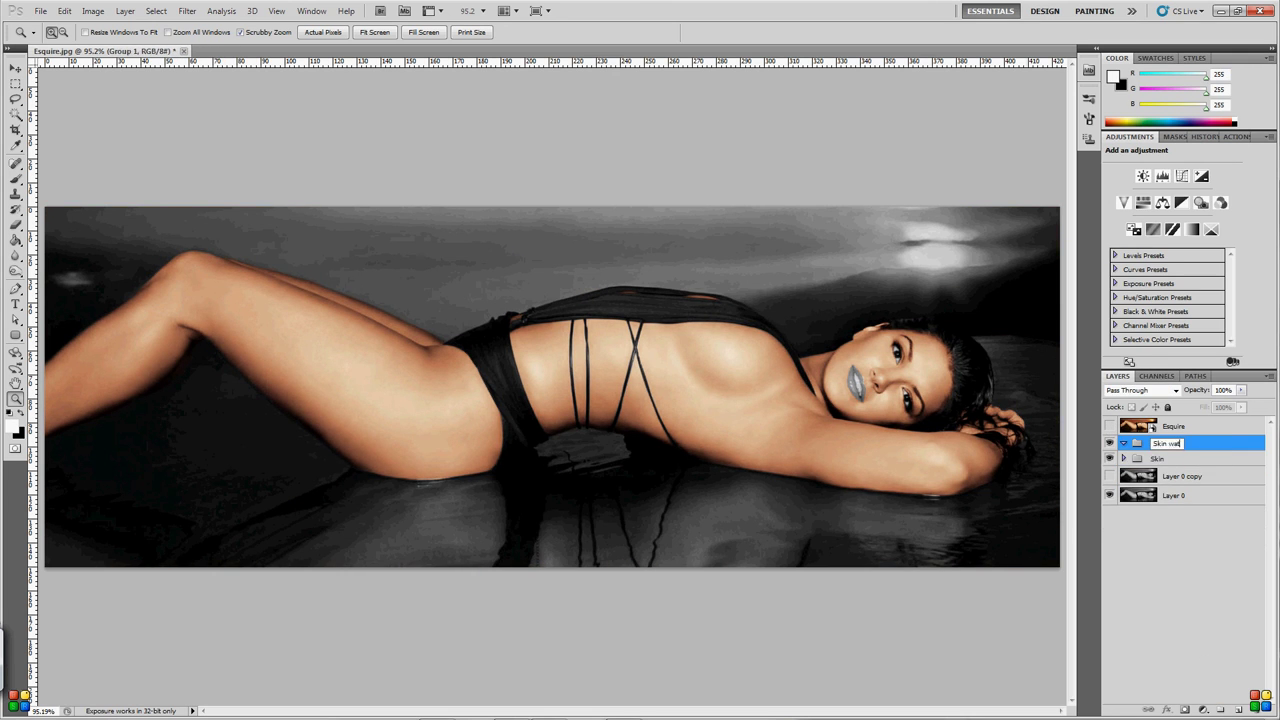
click(1124, 443)
- In Skin water, hide the Photo Filter and Curves copies and select the Hue/Saturation copy mask
click(1212, 480)
click(1109, 460)
click(1109, 480)
click(1215, 499)
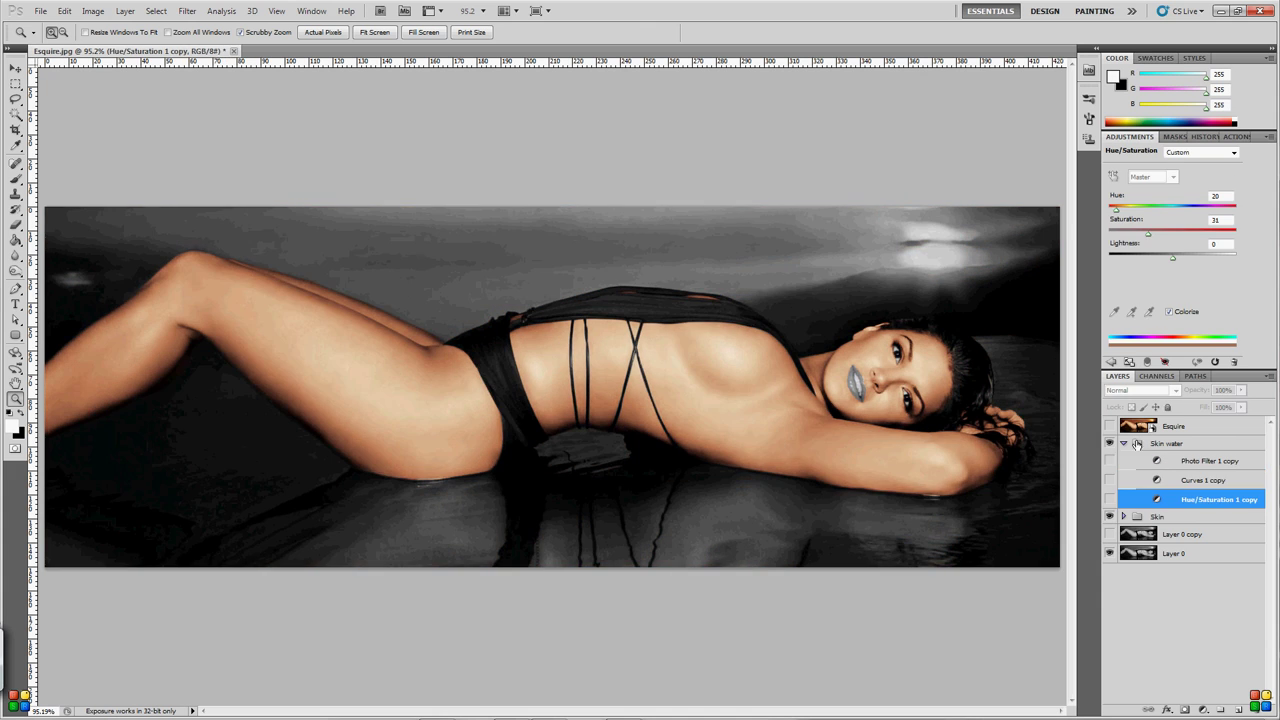
click(1204, 499)
drag(902, 462, 1055, 488)
- Brush the warm tint across the arm's reflection on the Hue/Saturation 1 copy mask and check the result
key(b)
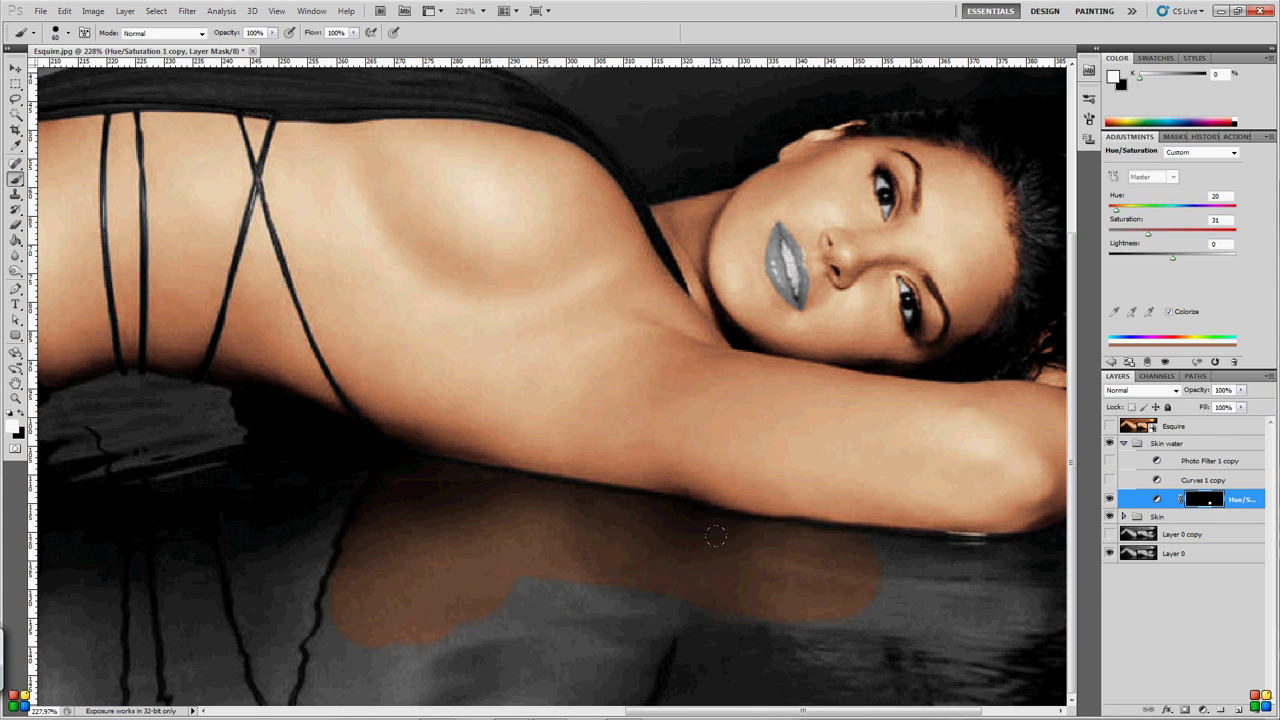
scroll(715, 537, down, 1)
scroll(715, 537, up, 2)
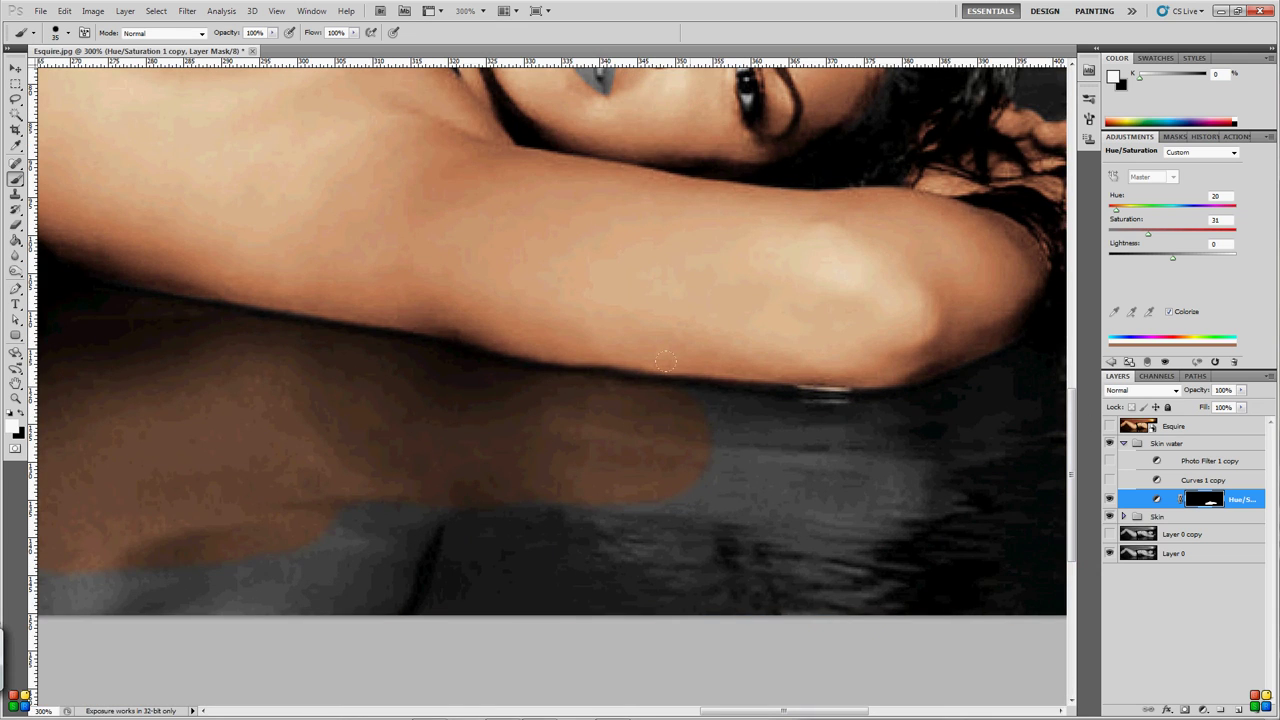
drag(395, 475, 829, 443)
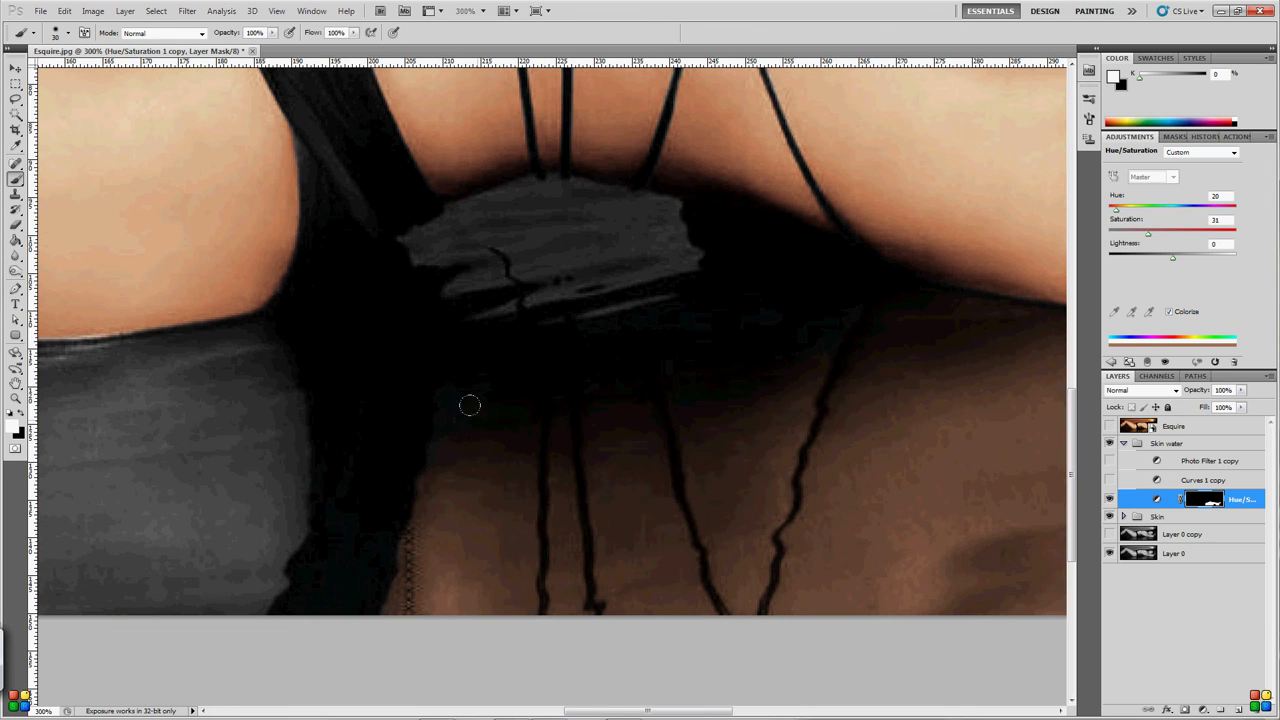
click(1110, 433)
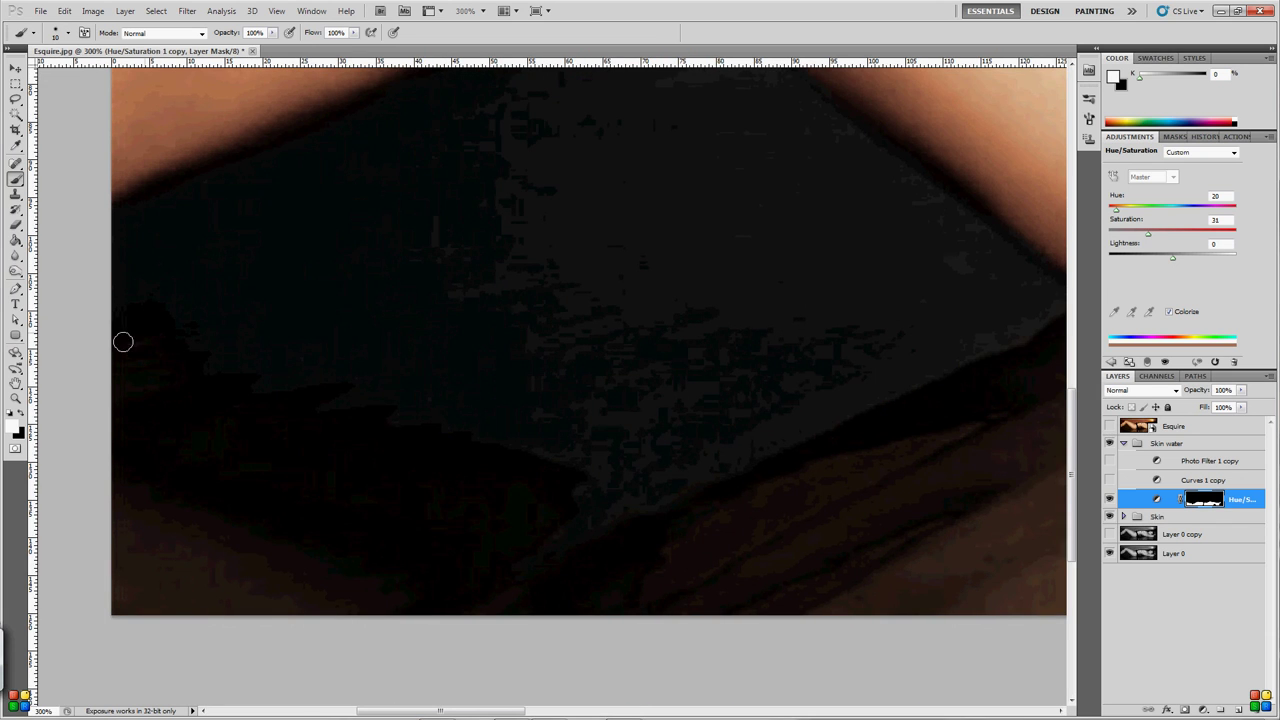
key(ctrl+0)
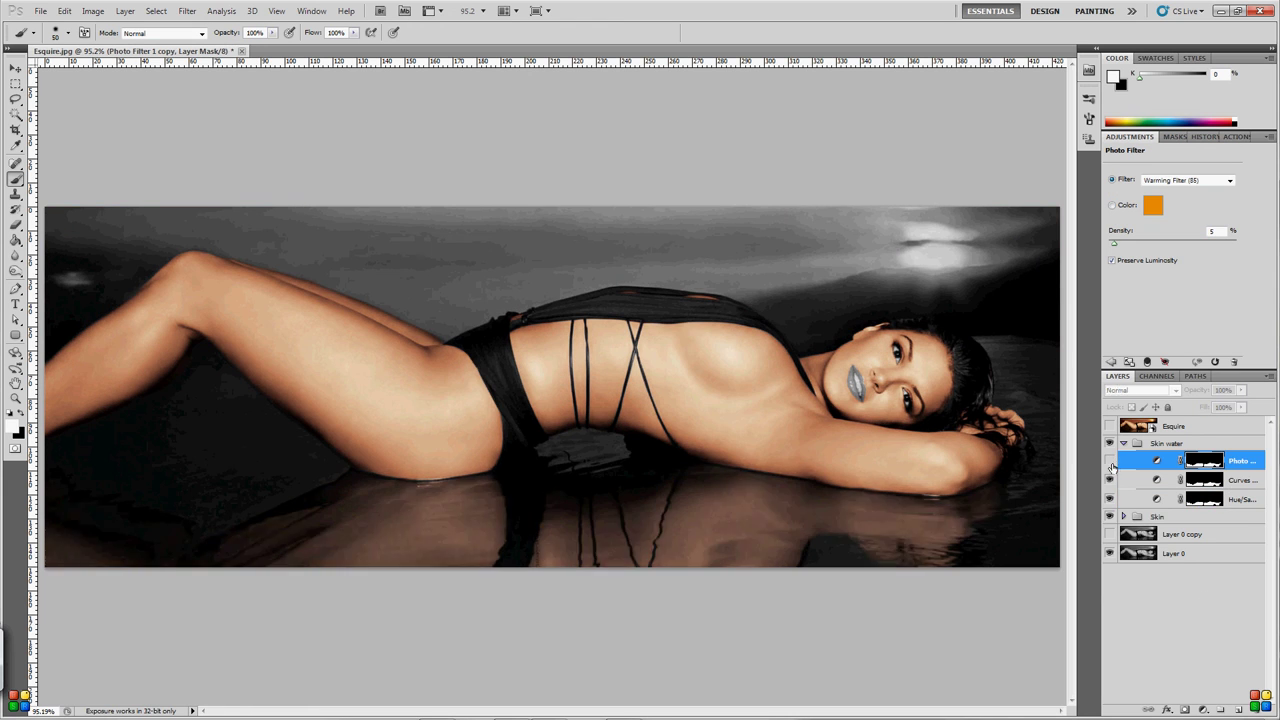
- Review the Skin water adjustments and set its Photo Filter to Soft Light blending
click(1163, 481)
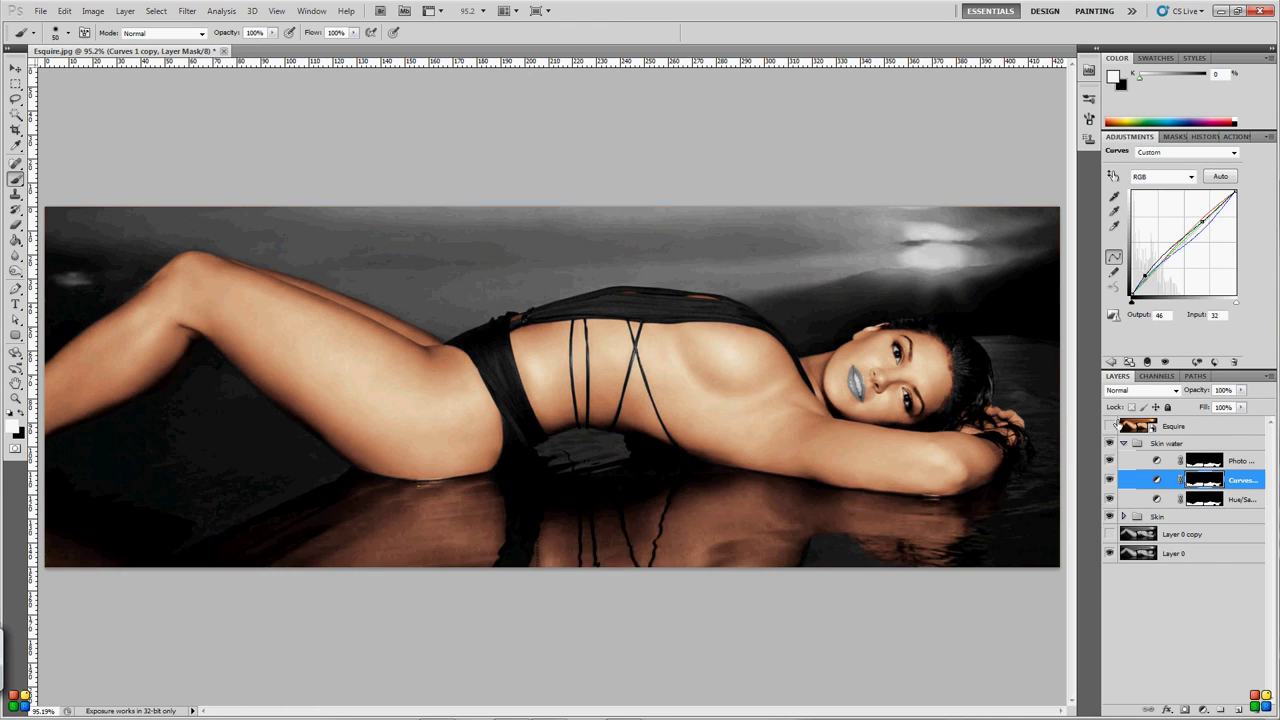
click(1163, 499)
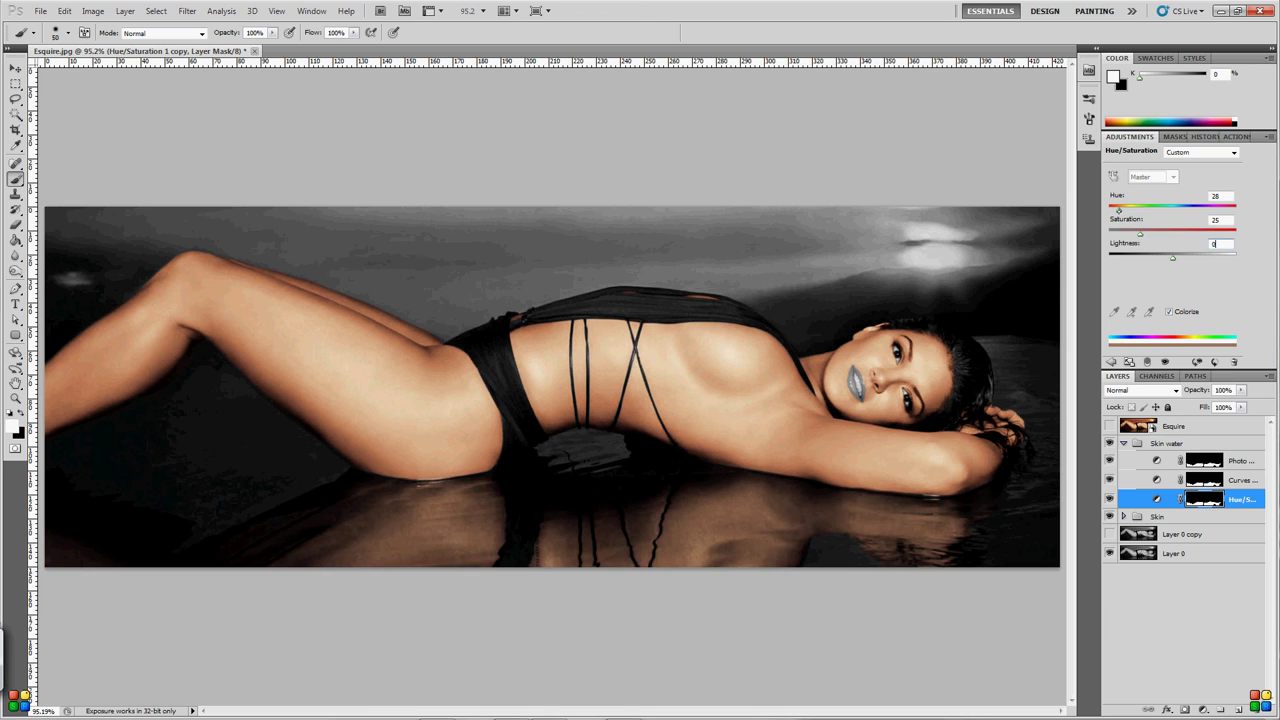
click(1163, 481)
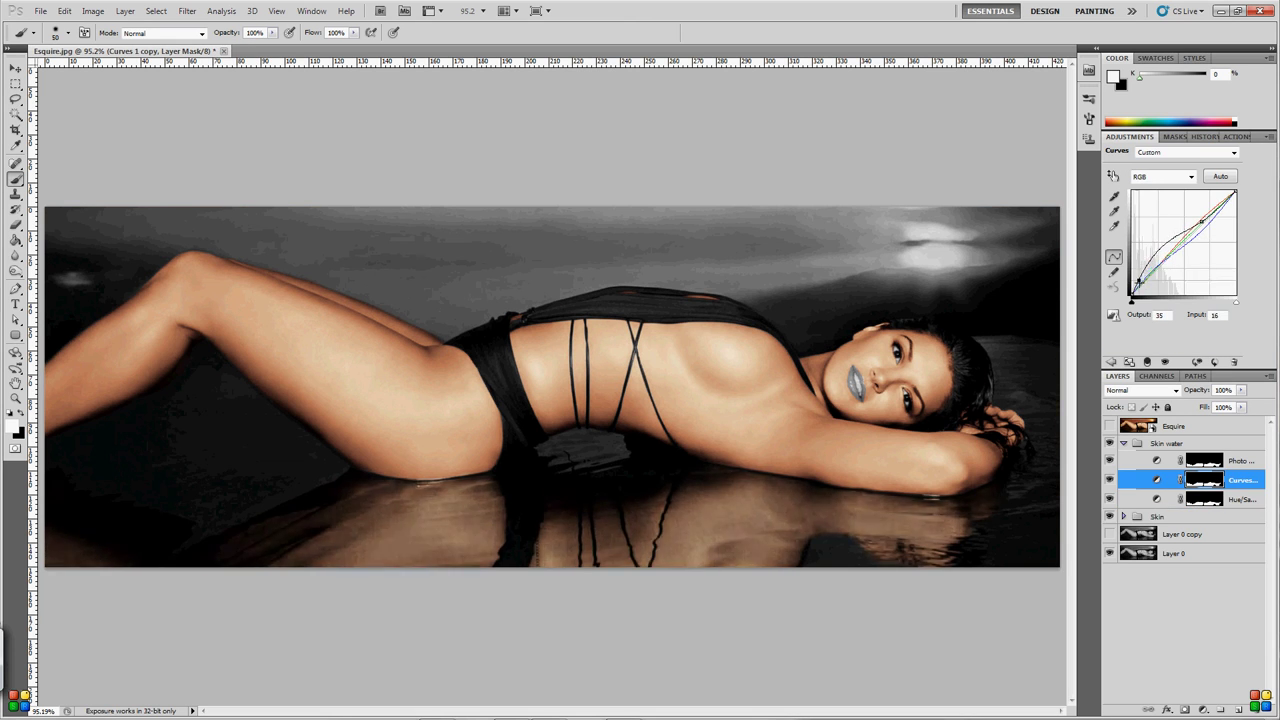
scroll(1166, 176, down, 2)
scroll(1166, 176, down, 1)
click(1109, 426)
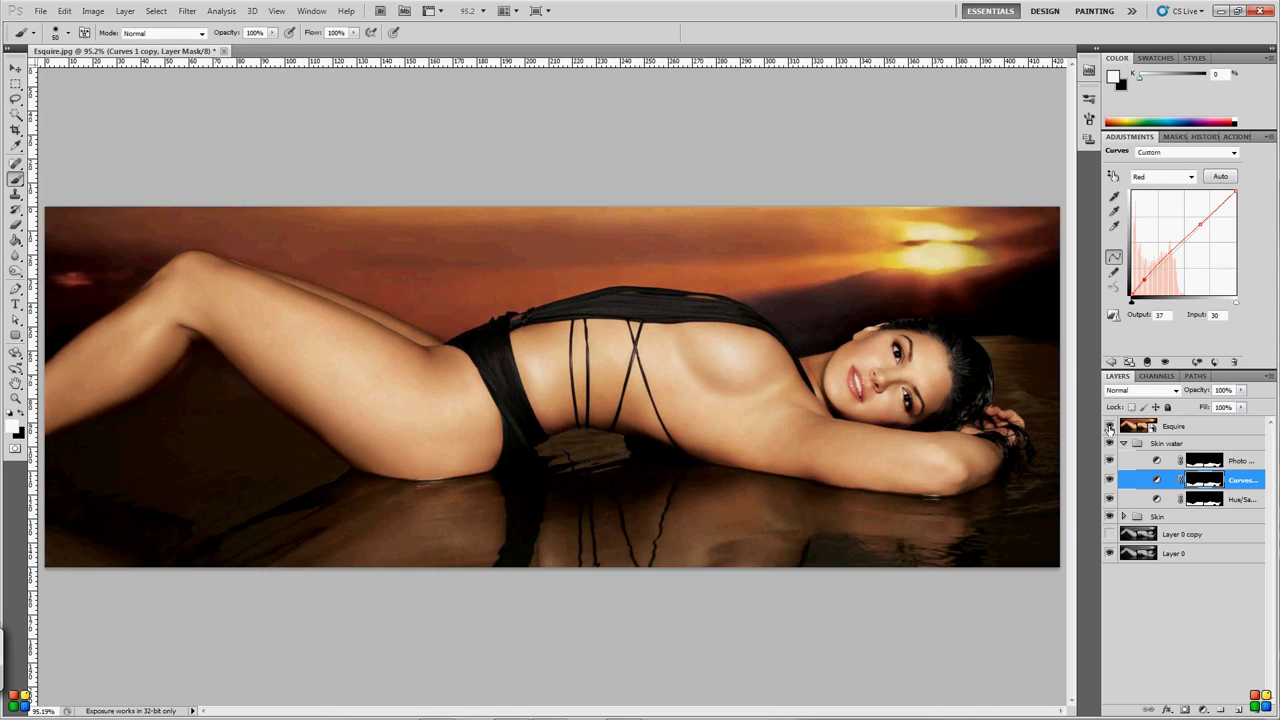
click(1240, 460)
click(1140, 390)
click(1130, 298)
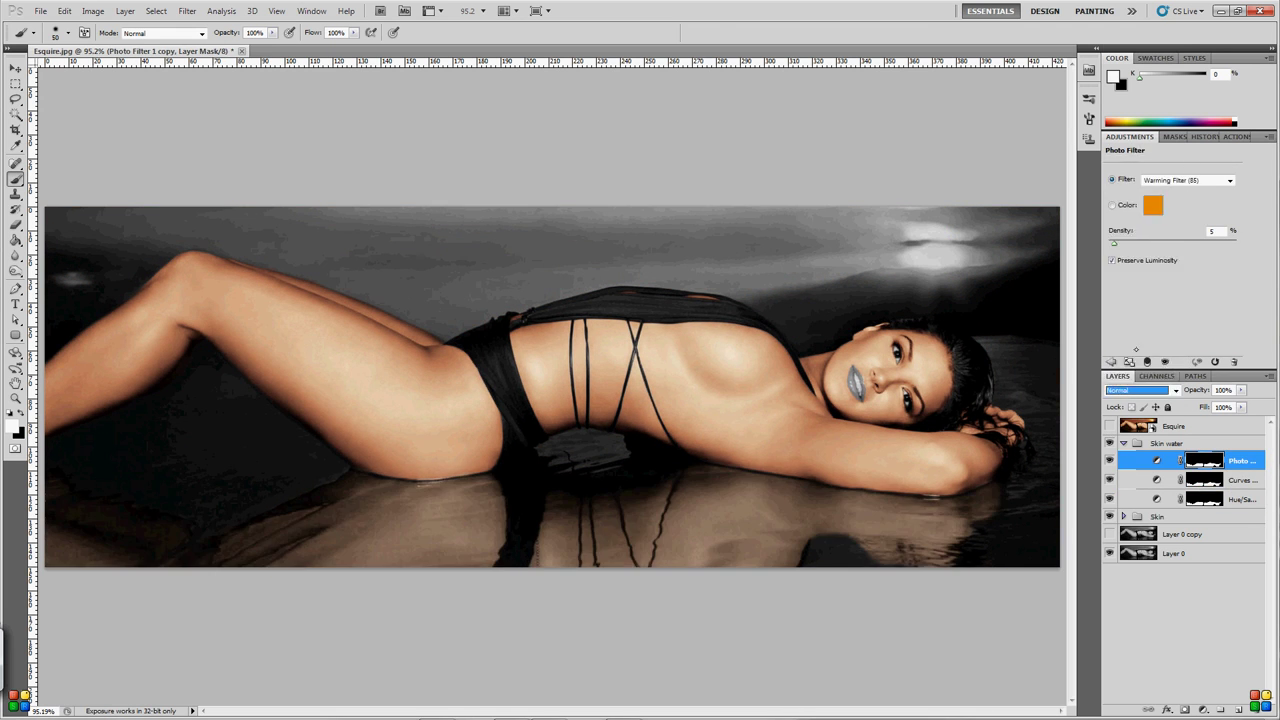
click(1109, 426)
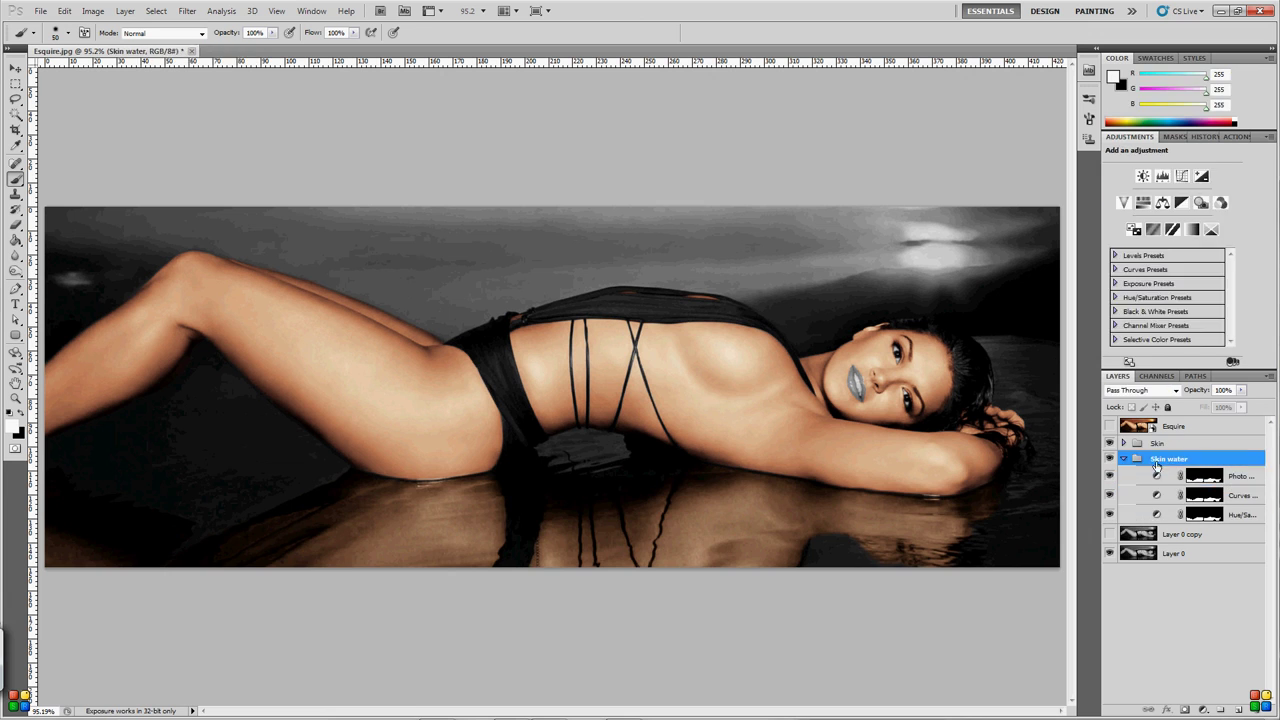
click(1240, 514)
- Duplicate the reflection Curves layer, hide the original, and set the copy to 87% opacity with lifted shadows
click(1240, 495)
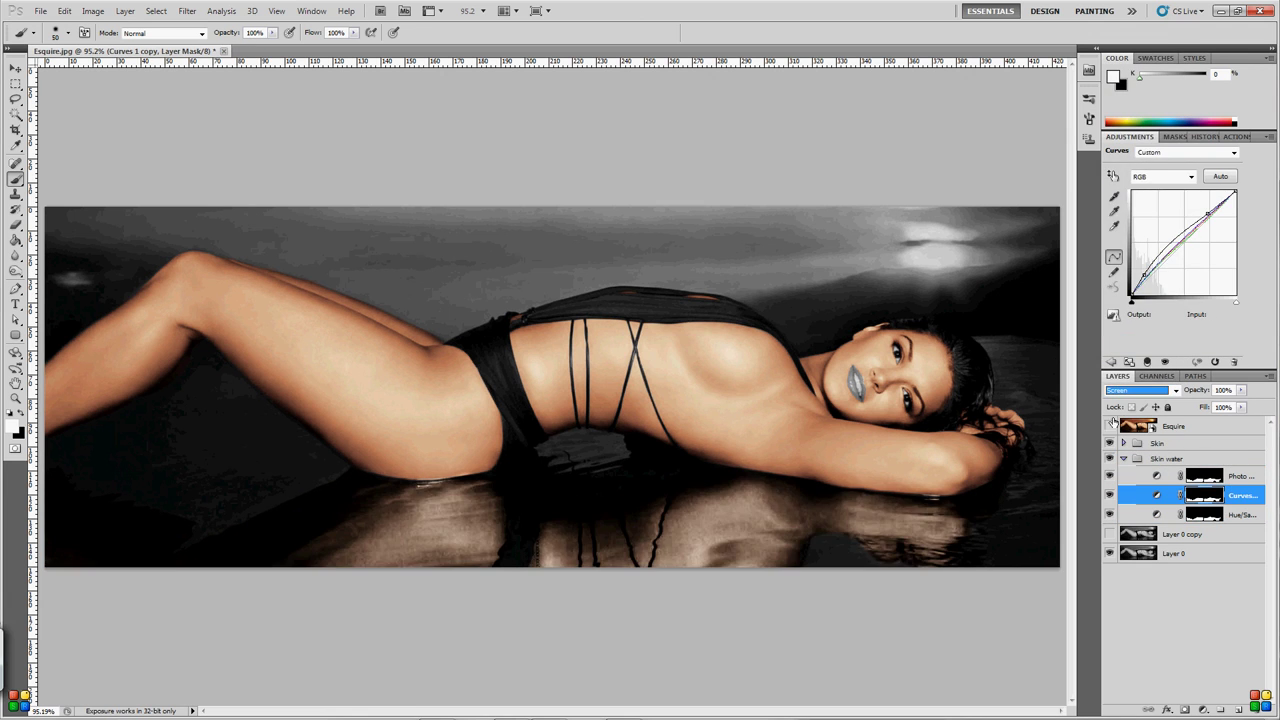
click(1240, 514)
click(1123, 442)
click(1240, 553)
key(ctrl+j)
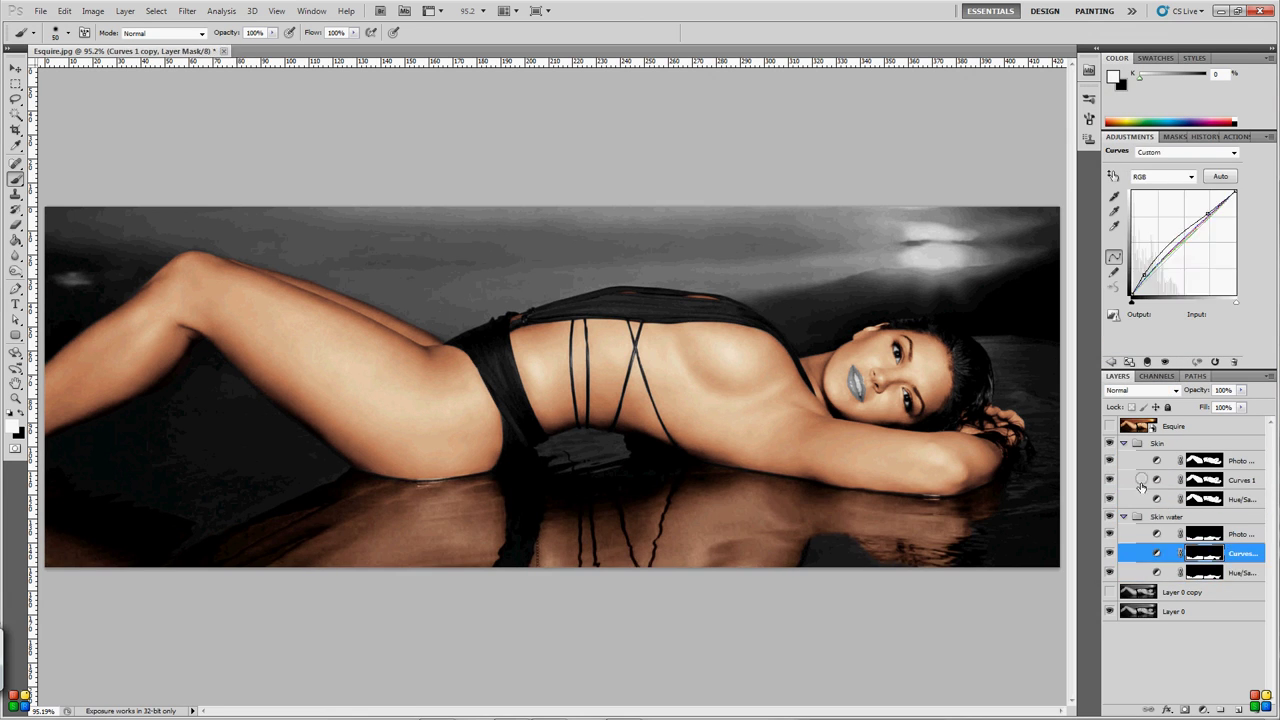
click(1109, 572)
click(1240, 534)
click(1240, 591)
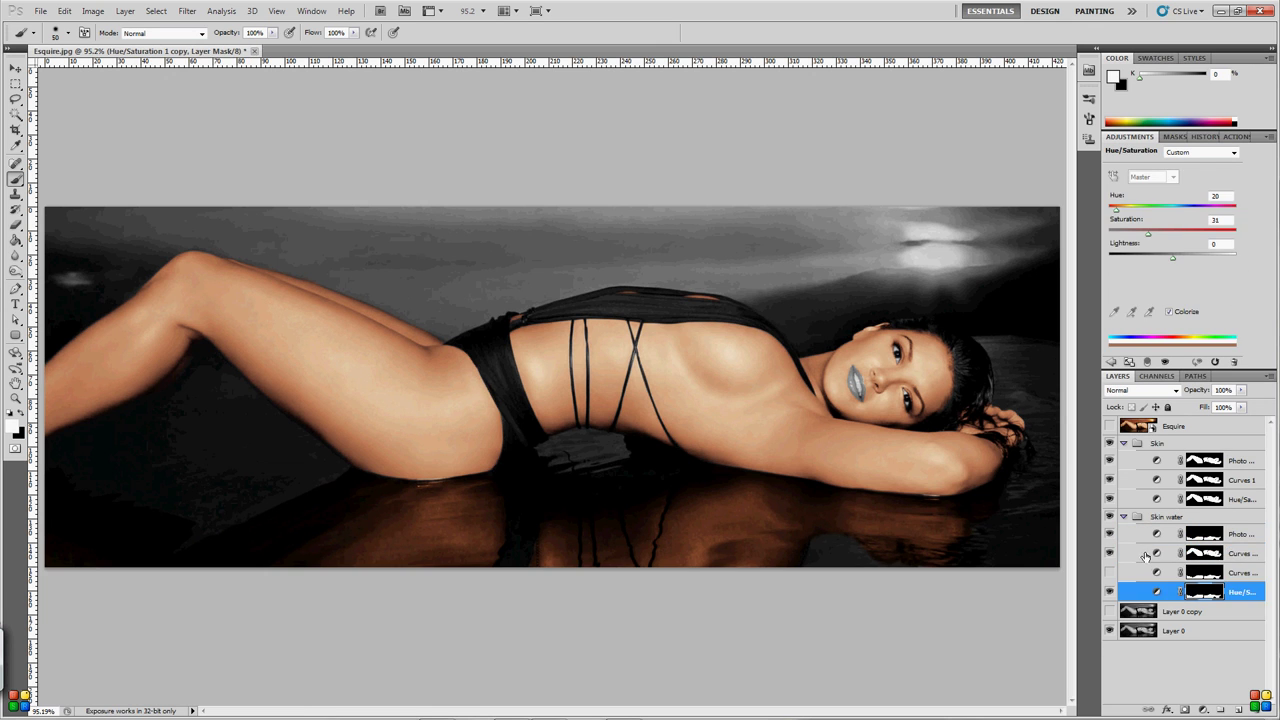
click(1240, 553)
drag(1208, 390, 1195, 393)
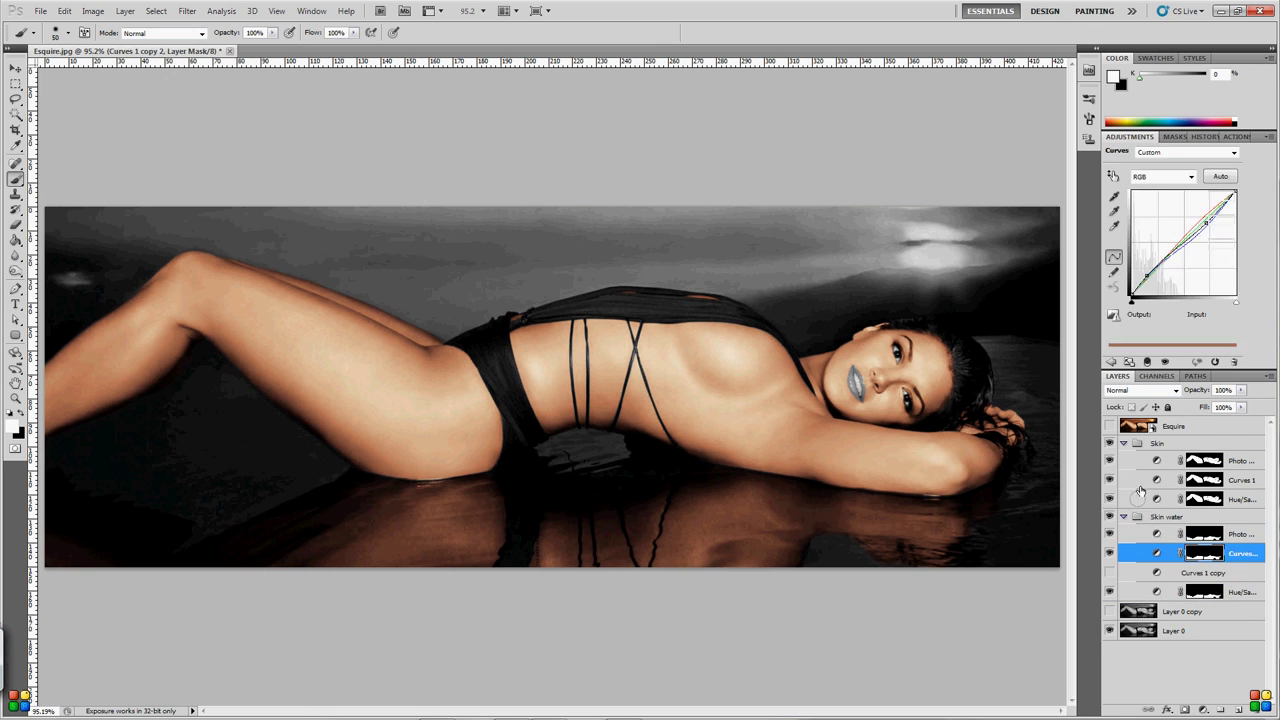
drag(1131, 298, 1137, 298)
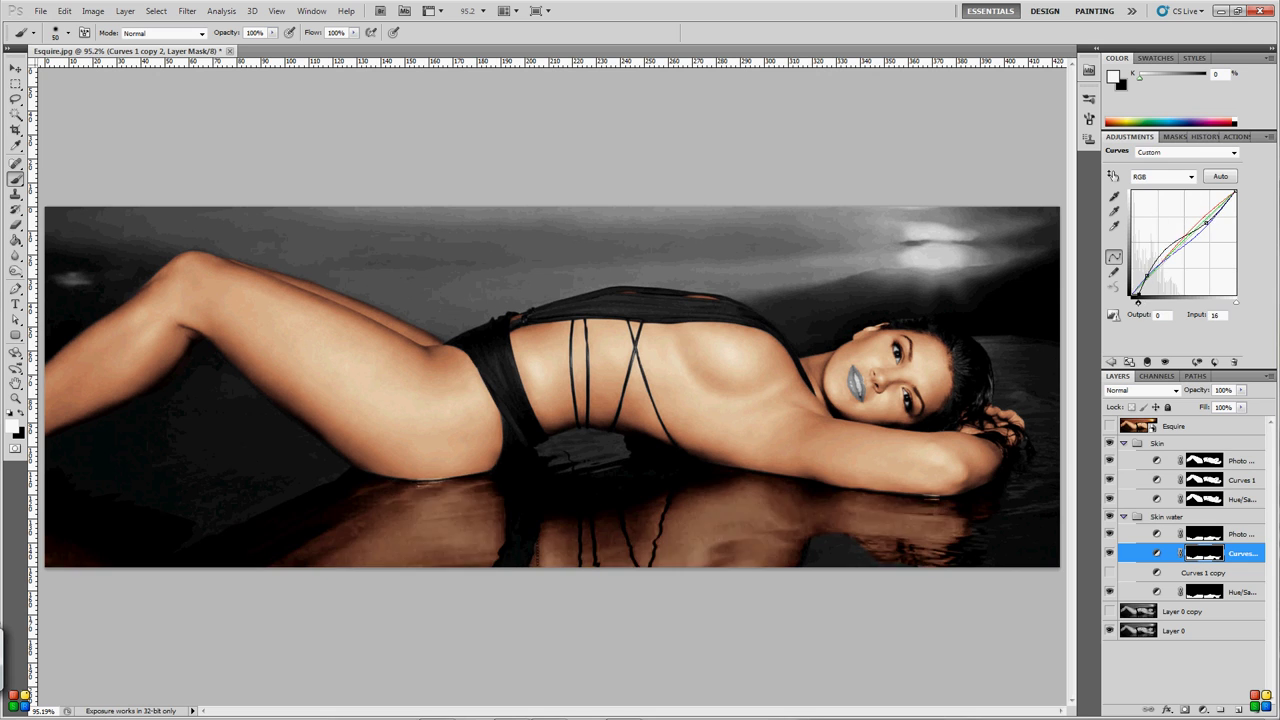
- Try a Levels adjustment masked to the reflection, then delete it
ctrl+click(1204, 534)
click(1202, 710)
click(1180, 499)
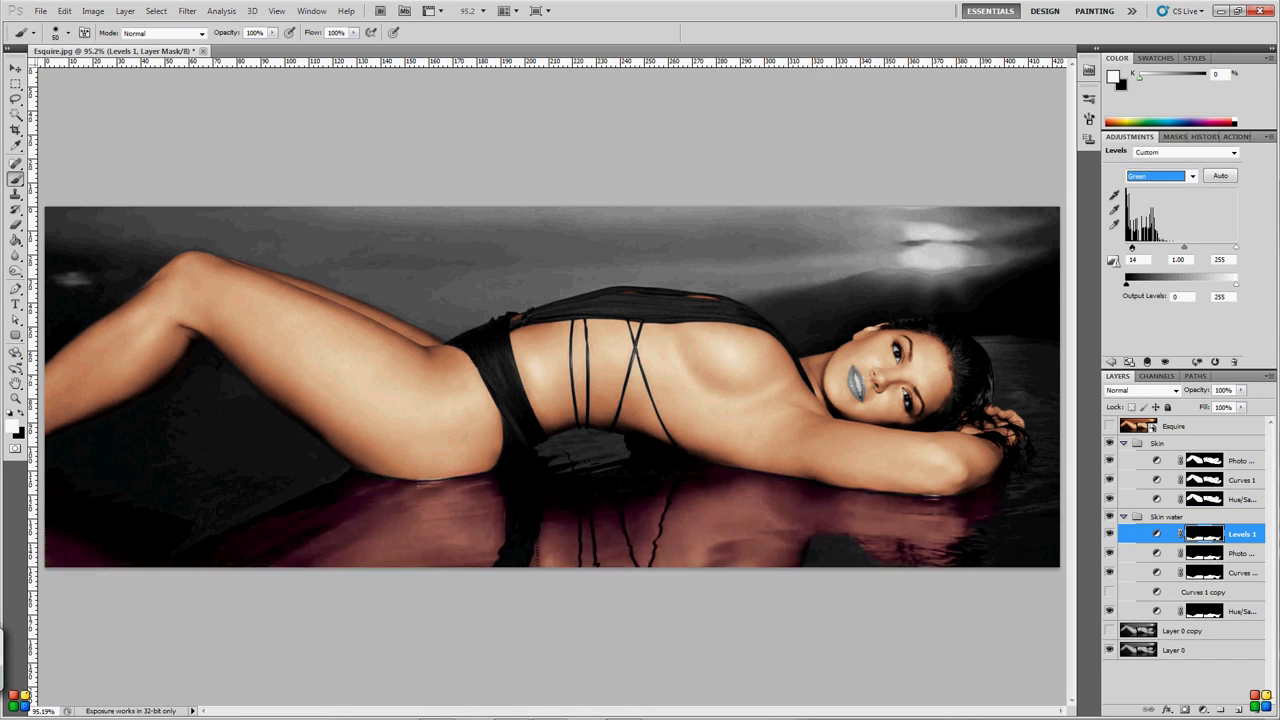
click(1192, 175)
click(1166, 200)
click(1192, 175)
click(1133, 189)
click(1234, 361)
key(Return)
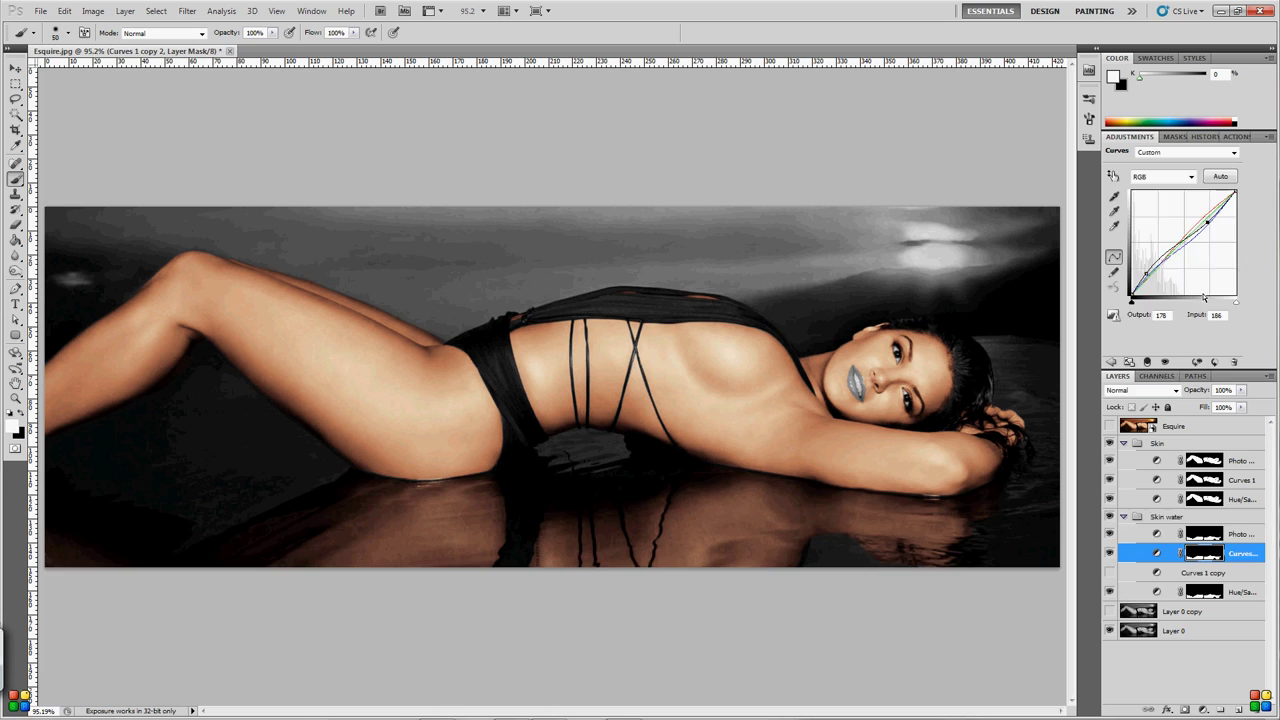
- Add an Exposure adjustment to the reflection, raising exposure to about +0.59 and sampling black, grey and white points
click(1203, 709)
click(1160, 528)
drag(1172, 186, 1178, 186)
drag(1173, 239, 1171, 240)
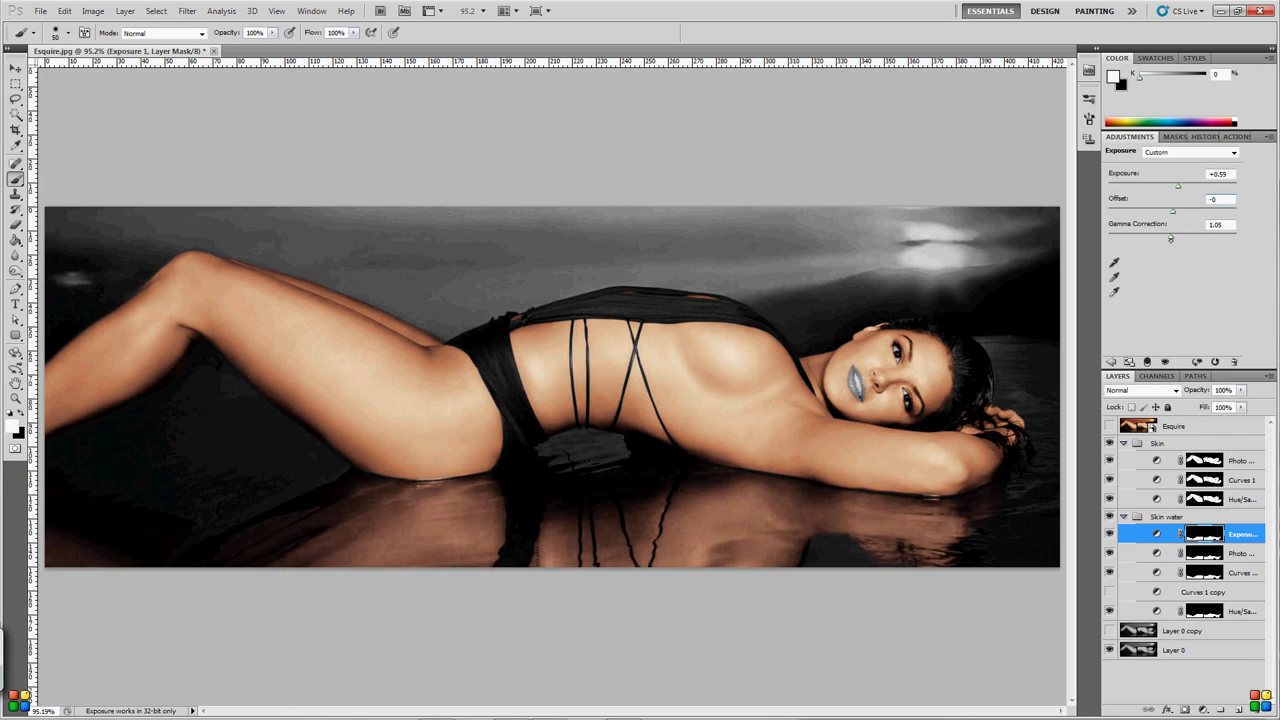
click(1115, 277)
click(1115, 262)
click(556, 376)
click(740, 343)
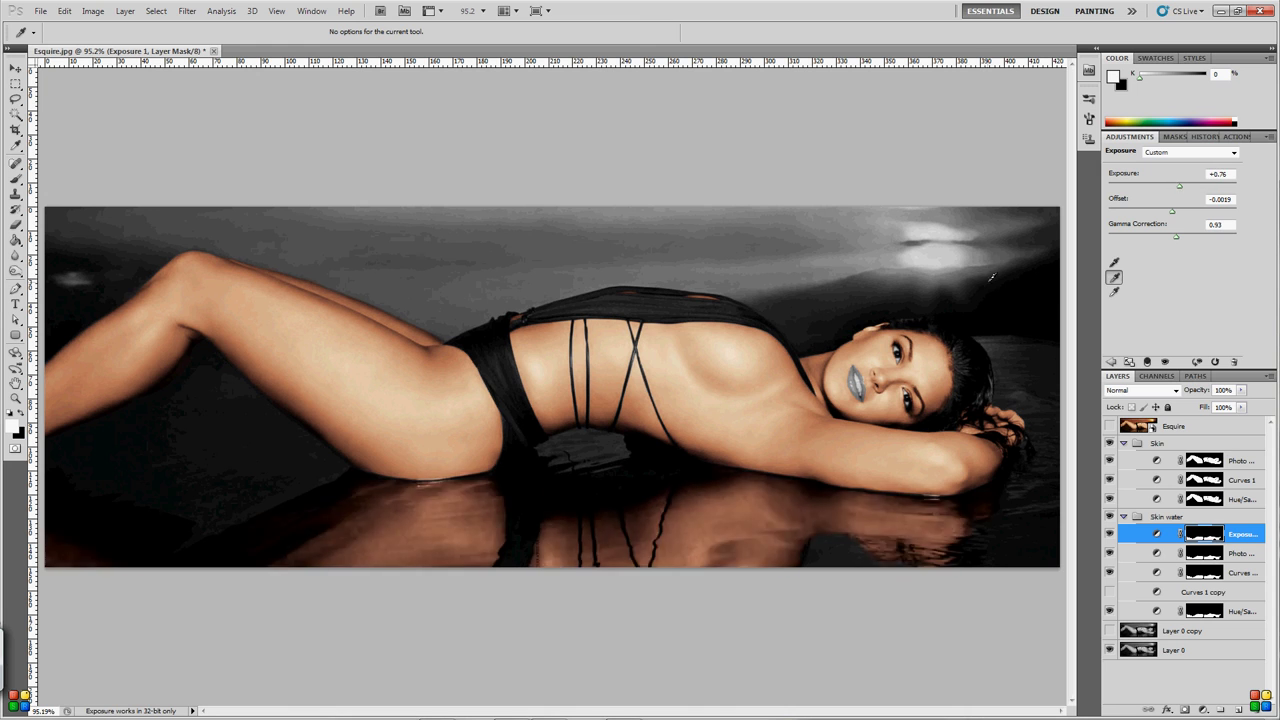
click(1115, 291)
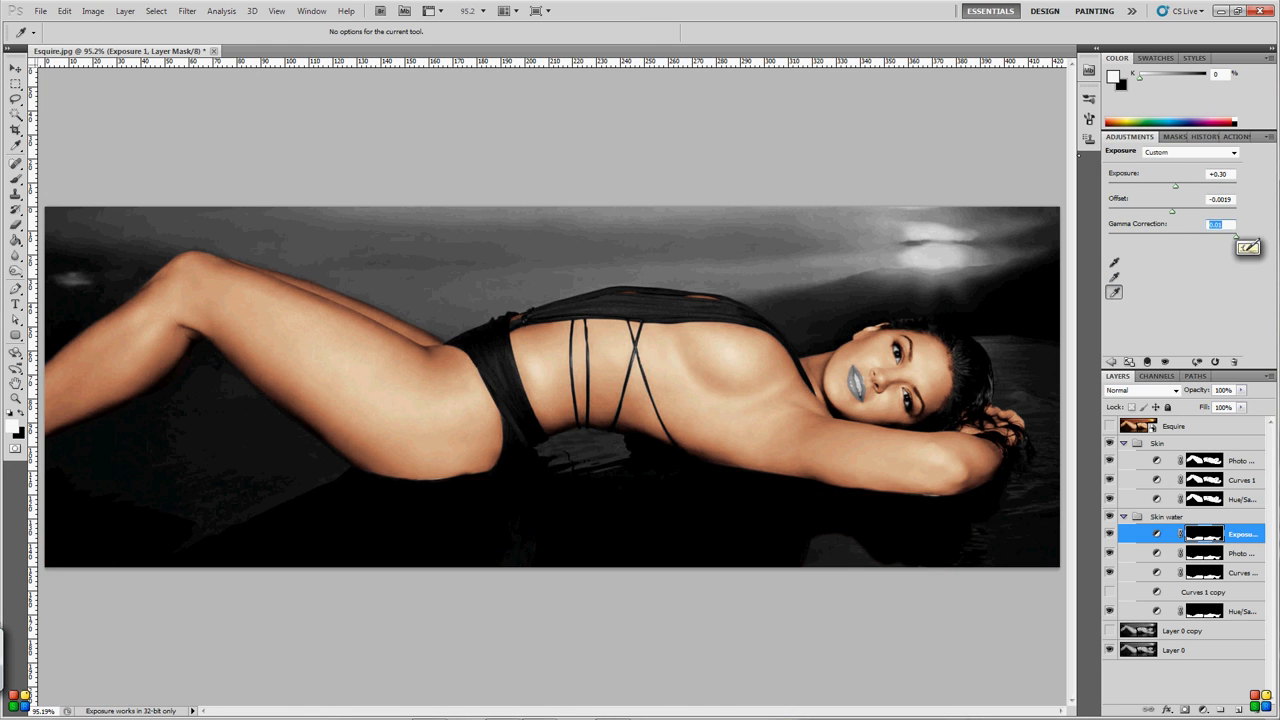
drag(1177, 187, 1204, 186)
- Add a Vibrance layer at +46 to the reflection group
click(1199, 709)
click(1172, 568)
drag(1173, 213, 1203, 213)
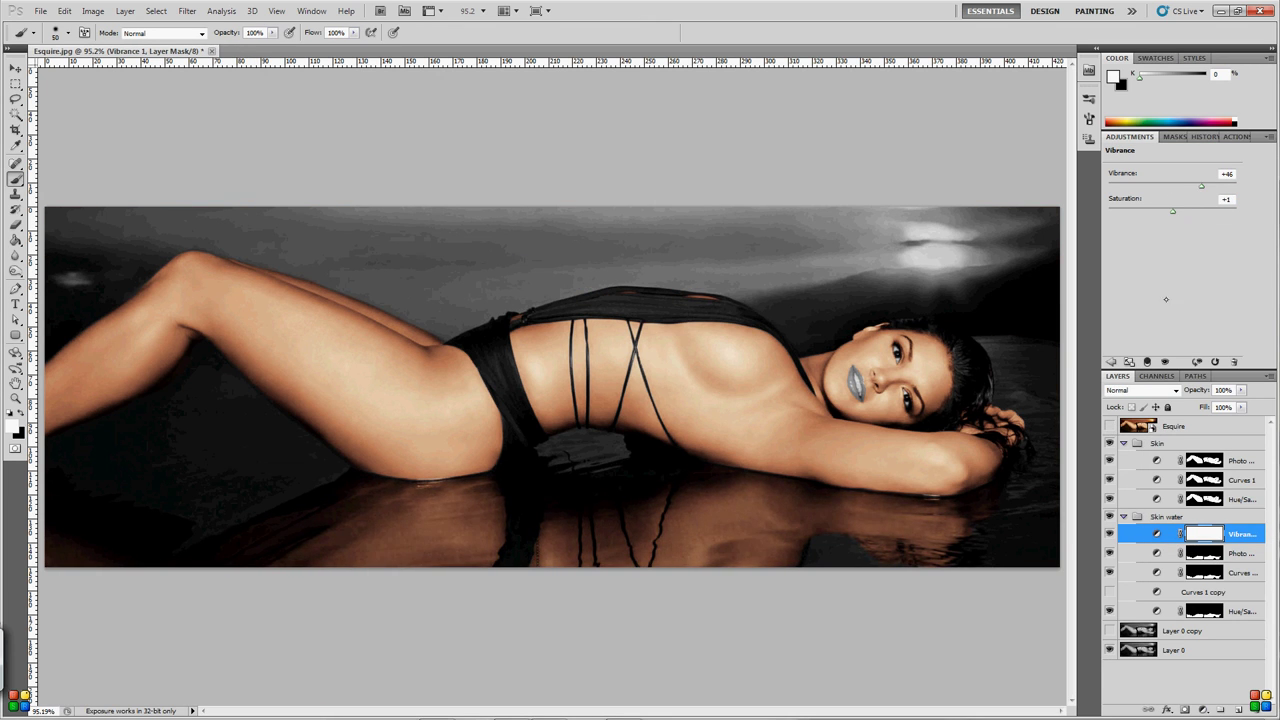
ctrl+click(1204, 553)
- Clear the selection and paint the lips into the Lips group's Hue/Saturation mask, excluding the teeth
key(m)
right_click(307, 303)
click(345, 314)
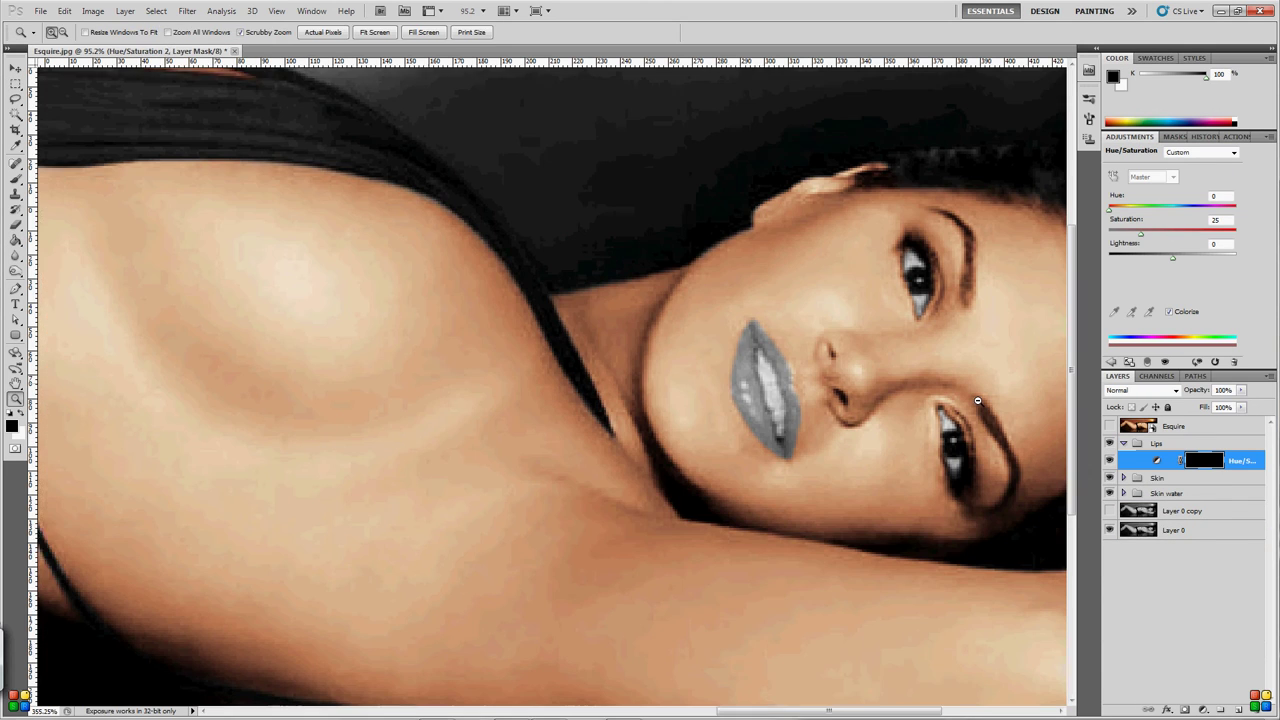
mouse_move(735, 393)
mouse_down()
mouse_move(745, 385)
mouse_move(750, 410)
mouse_move(785, 428)
mouse_move(759, 346)
mouse_move(765, 437)
mouse_up()
key(x)
key(x)
drag(749, 344, 757, 338)
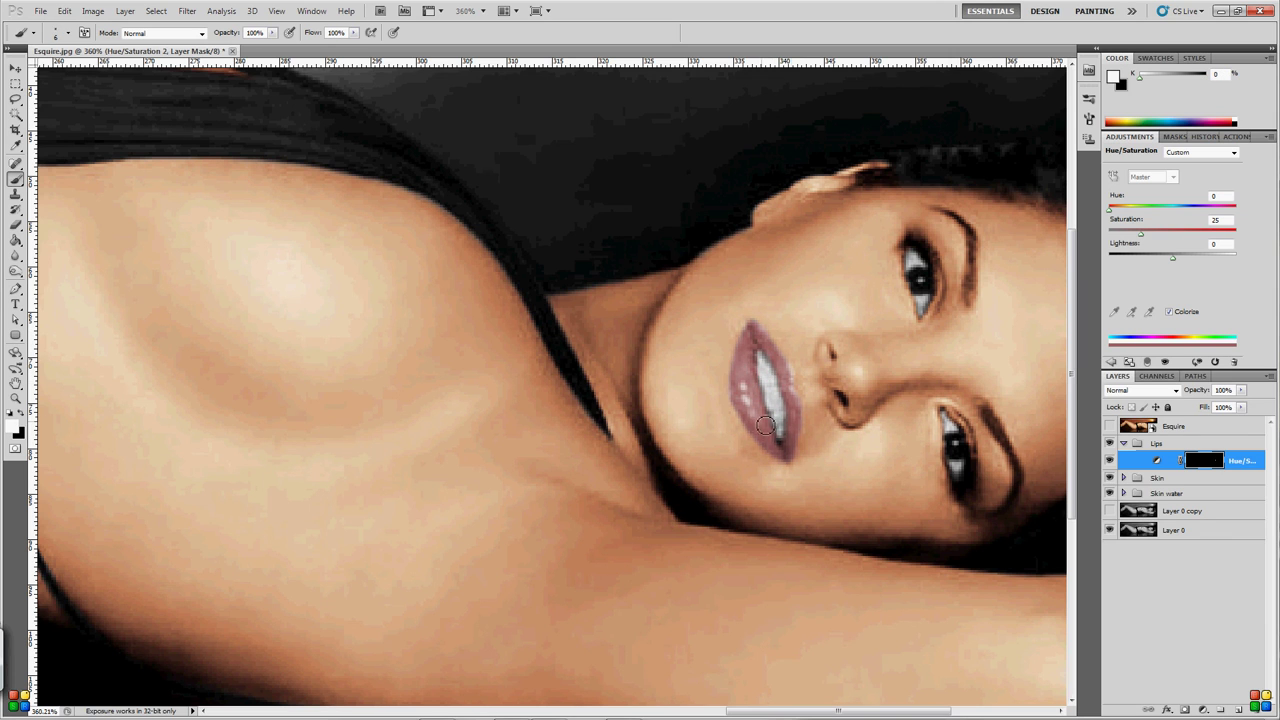
key(z)
key(ctrl+0)
- Add a red-boosting Curves layer to the Lips group, adjusting Blue and RGB channels against the reference
key(ctrl+m)
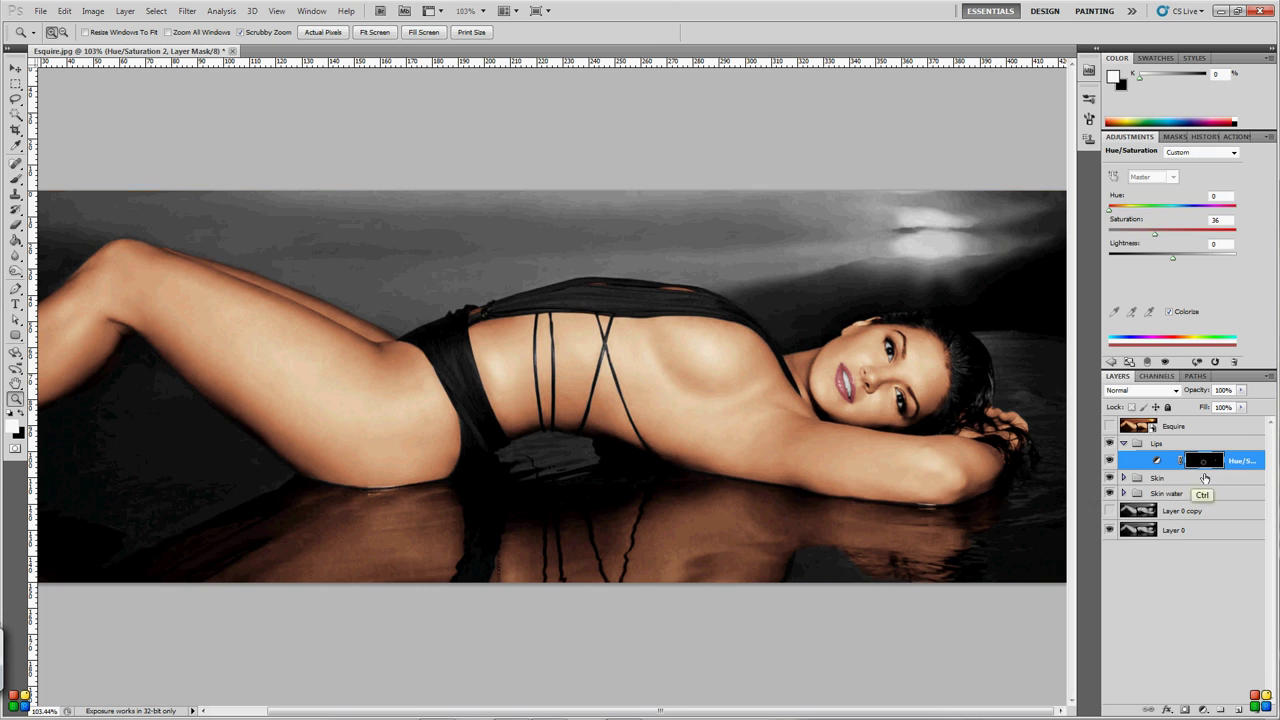
key(alt+5)
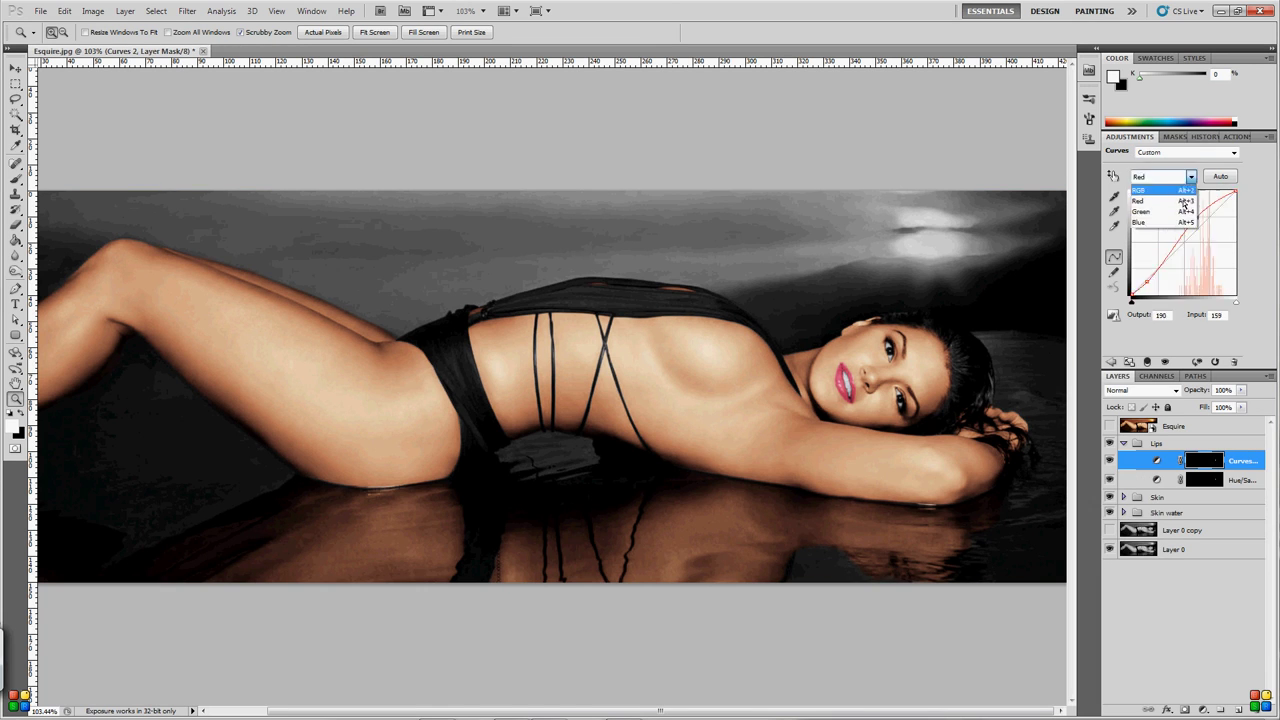
click(1109, 427)
key(alt+3)
key(alt+2)
click(1109, 428)
click(1109, 428)
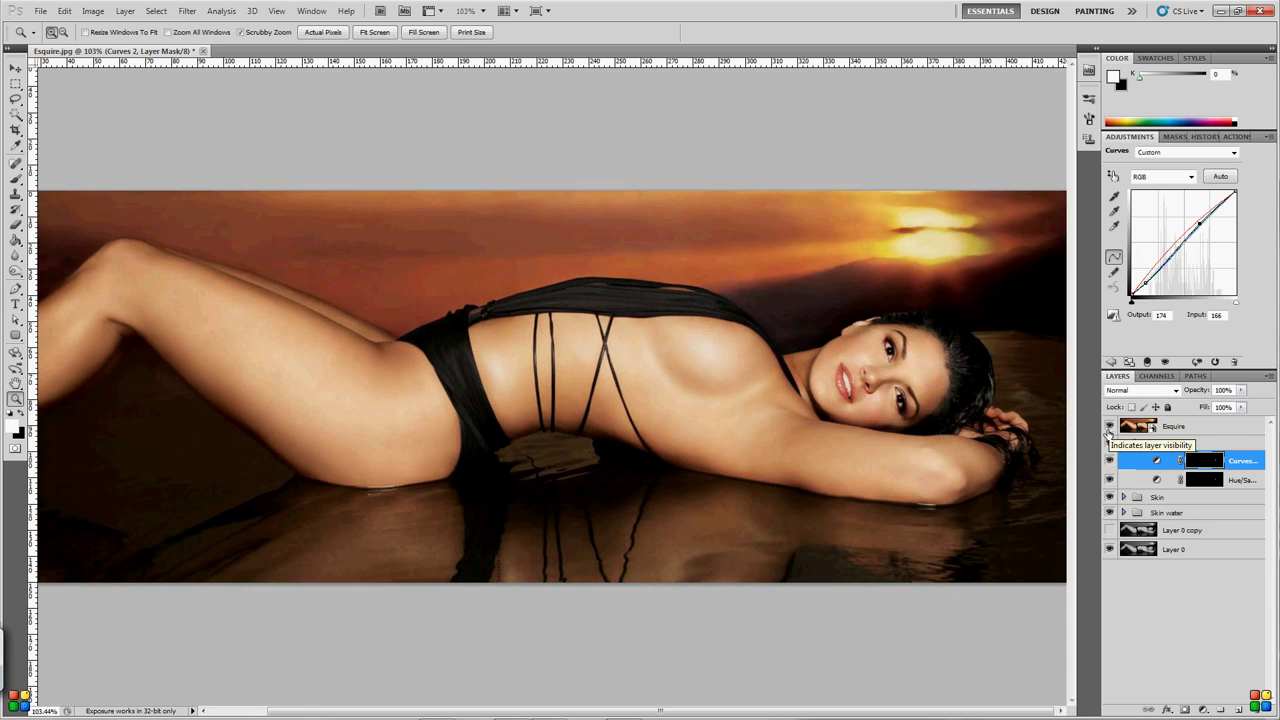
click(1124, 443)
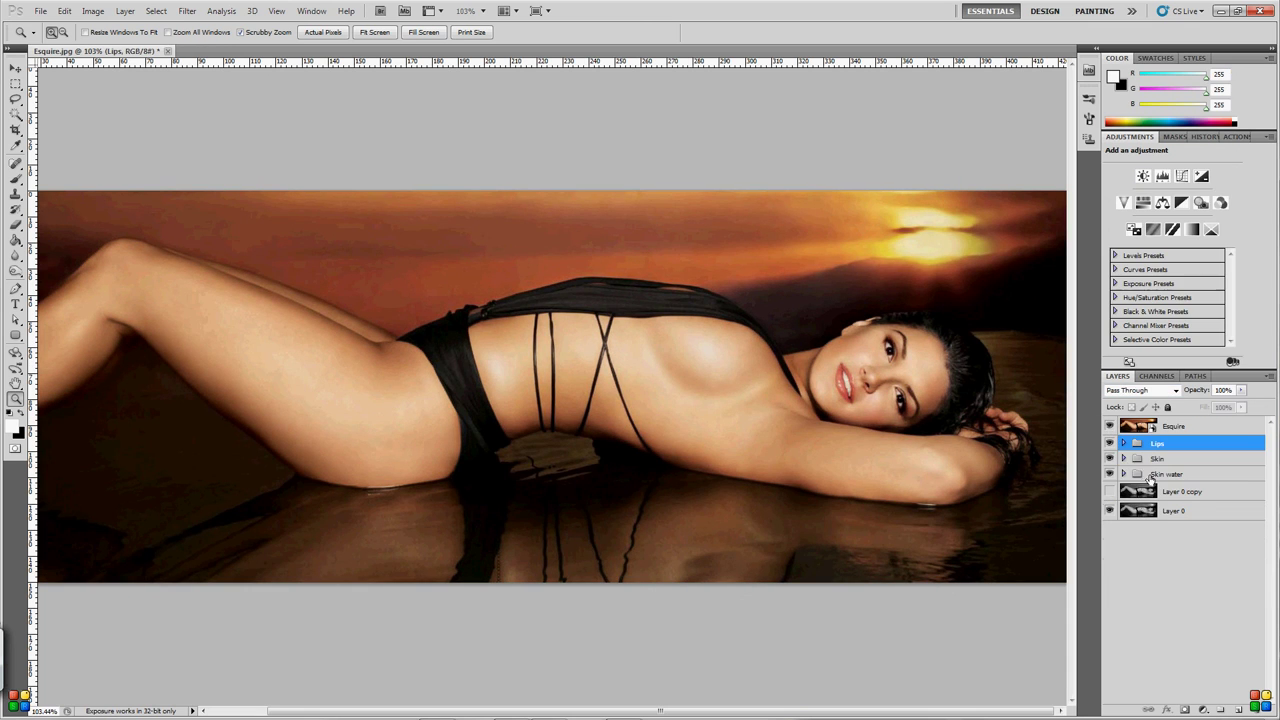
click(1123, 458)
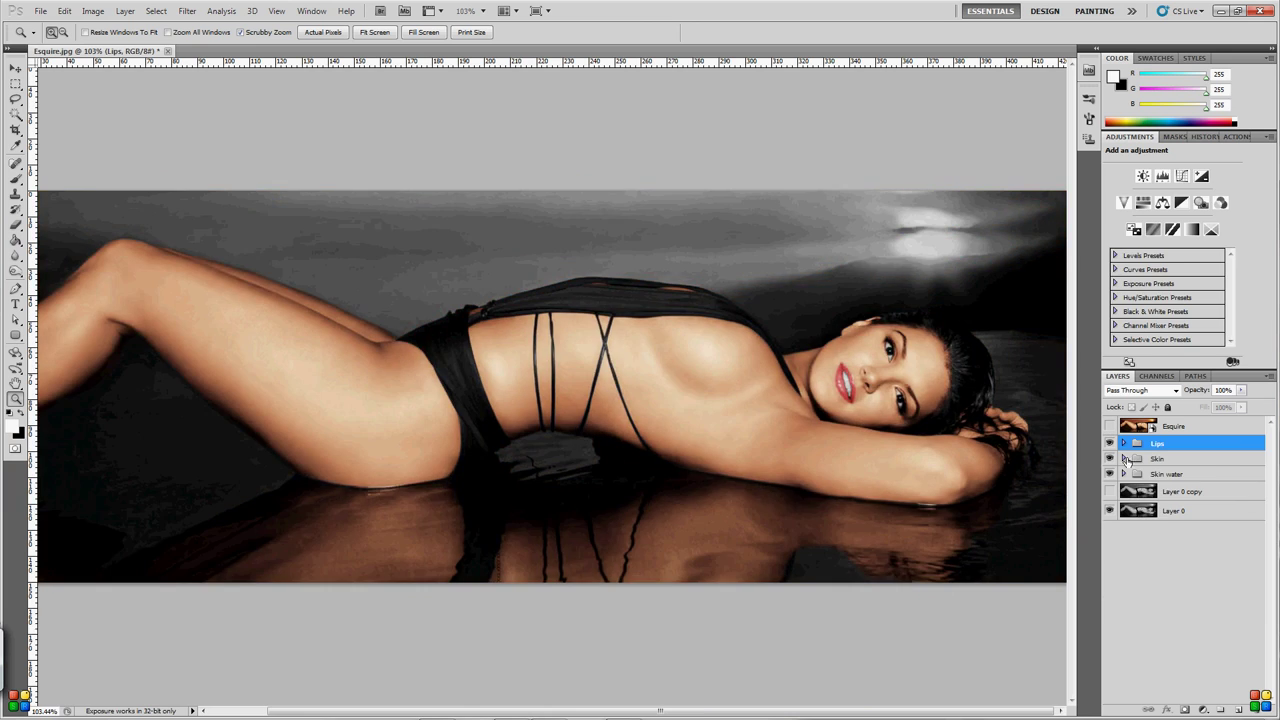
- Touch up the skin Photo Filter and Curves masks around the face with a 22% brush
click(1240, 476)
scroll(760, 420, up, 5)
key(b)
click(69, 32)
key(Return)
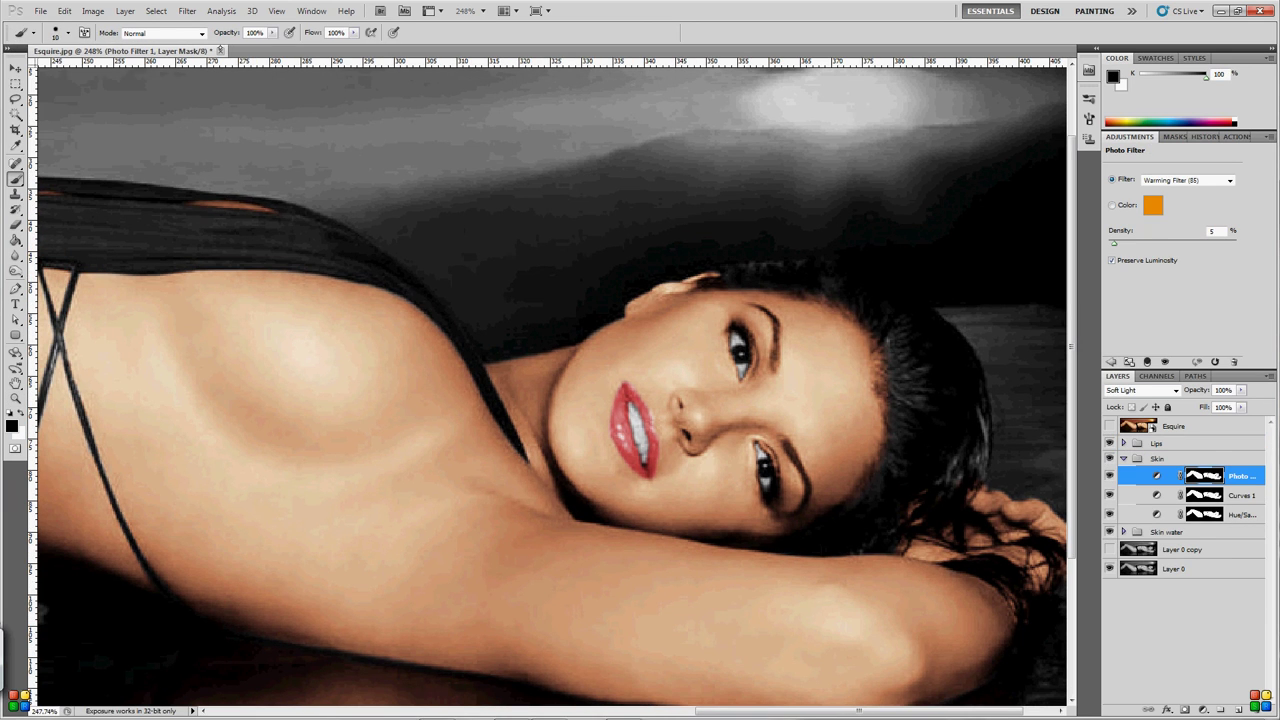
key(2)
key(2)
scroll(928, 423, up, 3)
scroll(879, 526, down, 1)
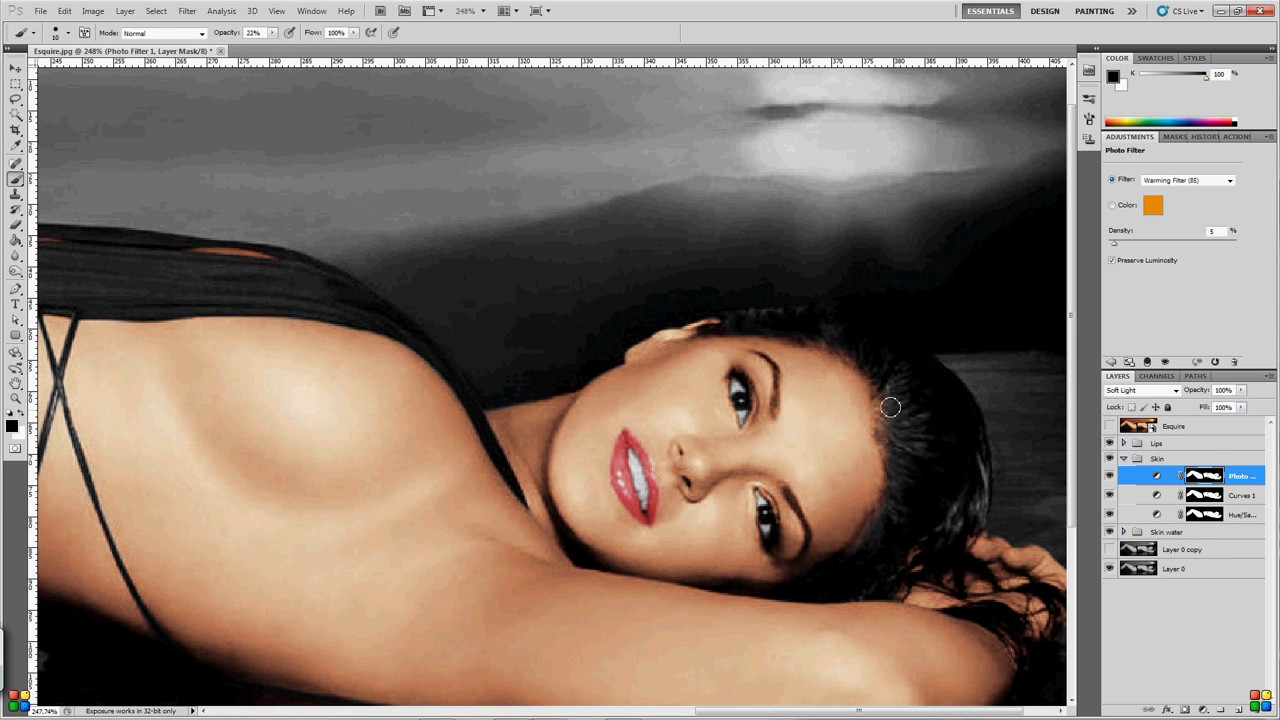
key(0)
ctrl+click(1204, 495)
key(0)
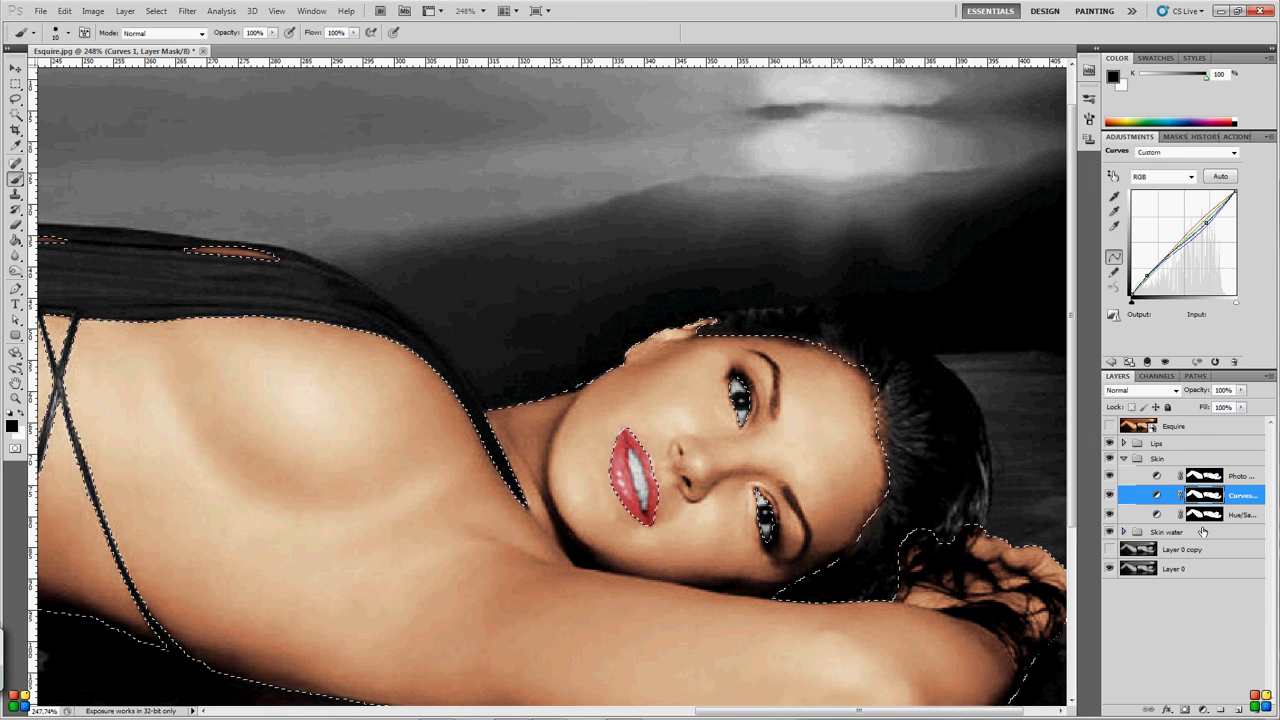
key(alt+bracketleft)
key(ctrl+d)
key(ctrl+0)
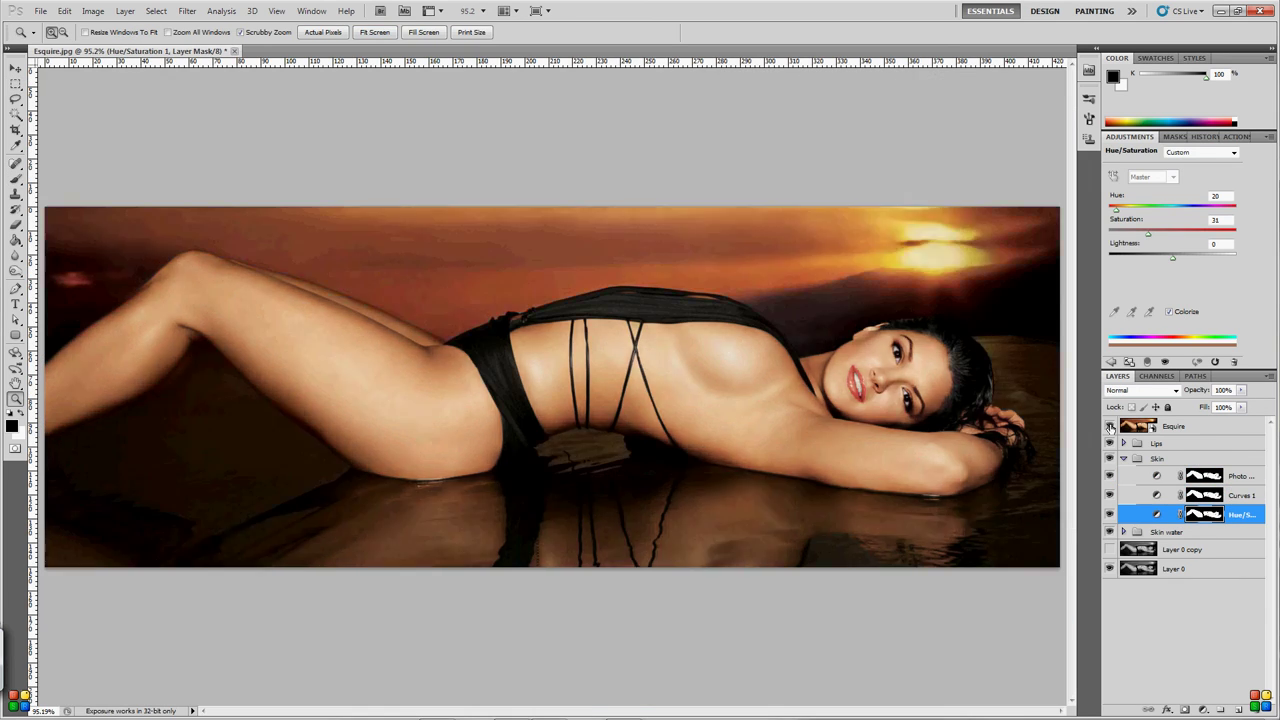
- Refine the Curves 1 mask at lower brush opacity and hide the Esquire reference
key(x)
key(5)
key(7)
key(ctrl+shift+d)
key(alt+bracketright)
- Review each Skin group adjustment, then name the new layer group 'Background'
key(alt+bracketright)
key(5)
key(3)
click(1109, 426)
key(x)
key(alt+bracketleft)
key(0)
key(ctrl+d)
key(alt+bracketright)
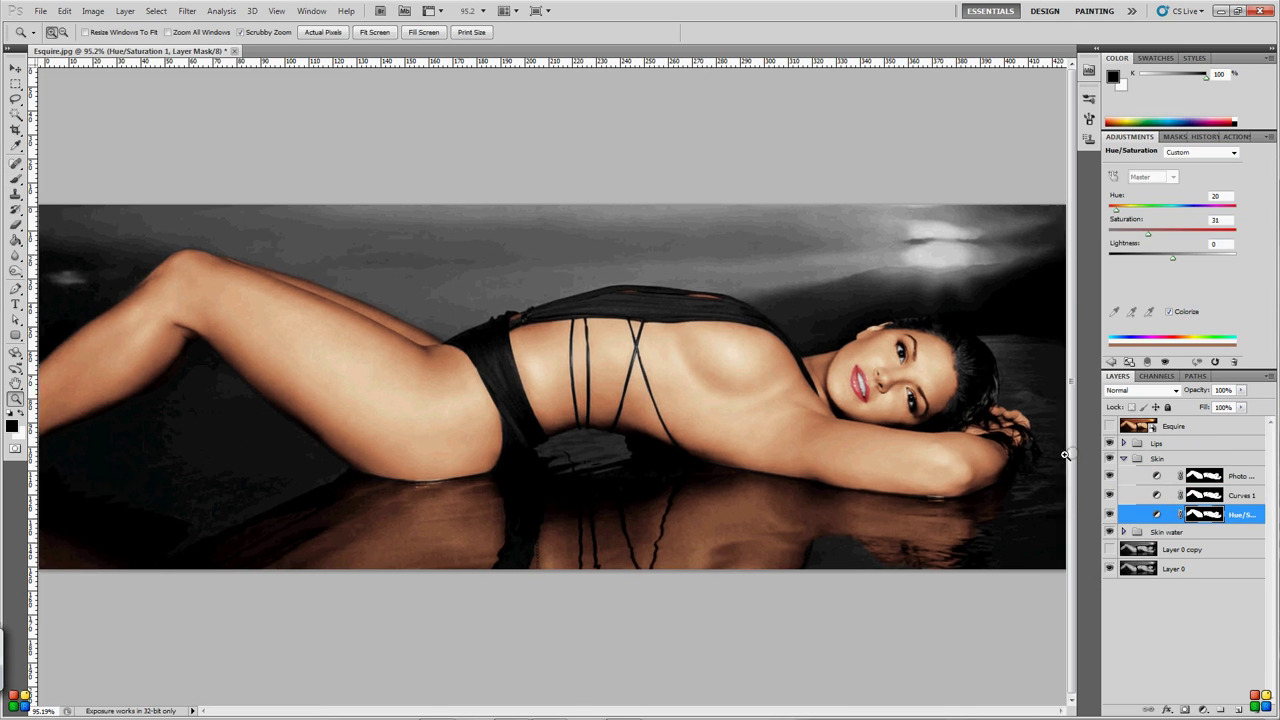
scroll(957, 429, up, 5)
key(6)
key(alt+bracketright)
key(alt+bracketright)
key(alt+bracketleft)
key(alt+bracketleft)
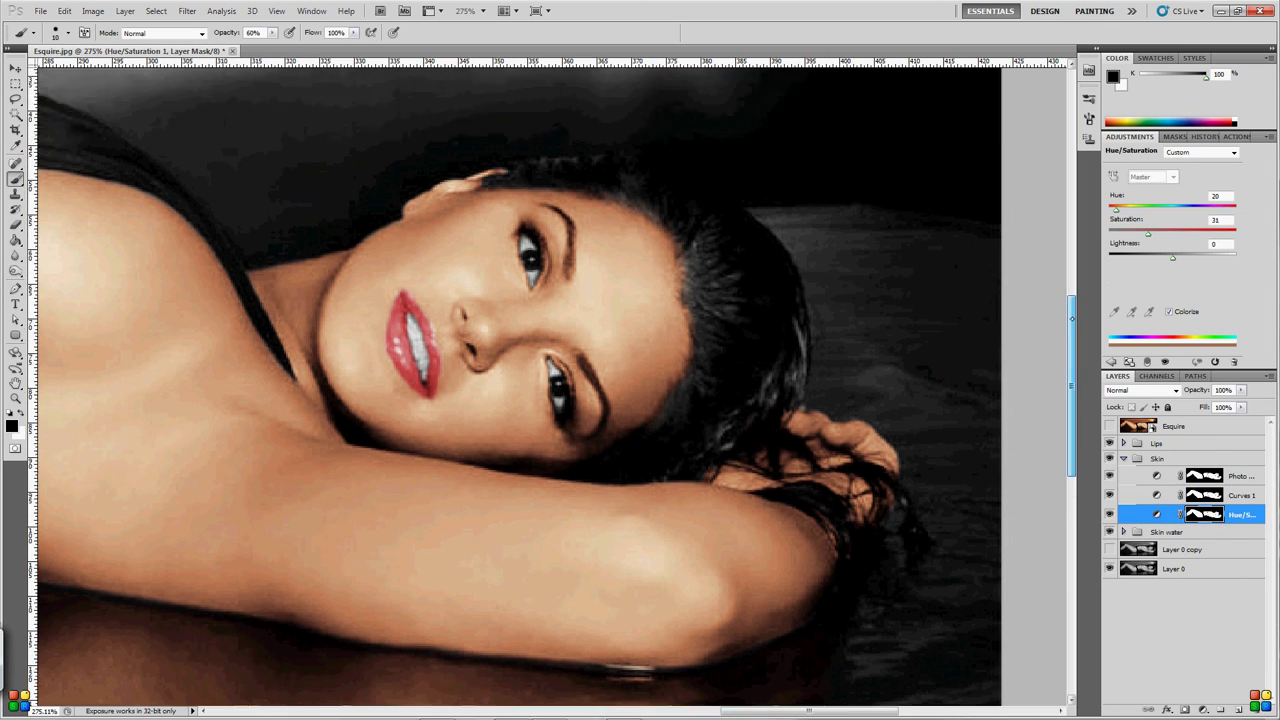
scroll(369, 460, up, 5)
text(Backgroundz)
click(374, 32)
- Add a colorized Hue/Saturation tint (Hue 15, Saturation 48) with an inverted mask
key(b)
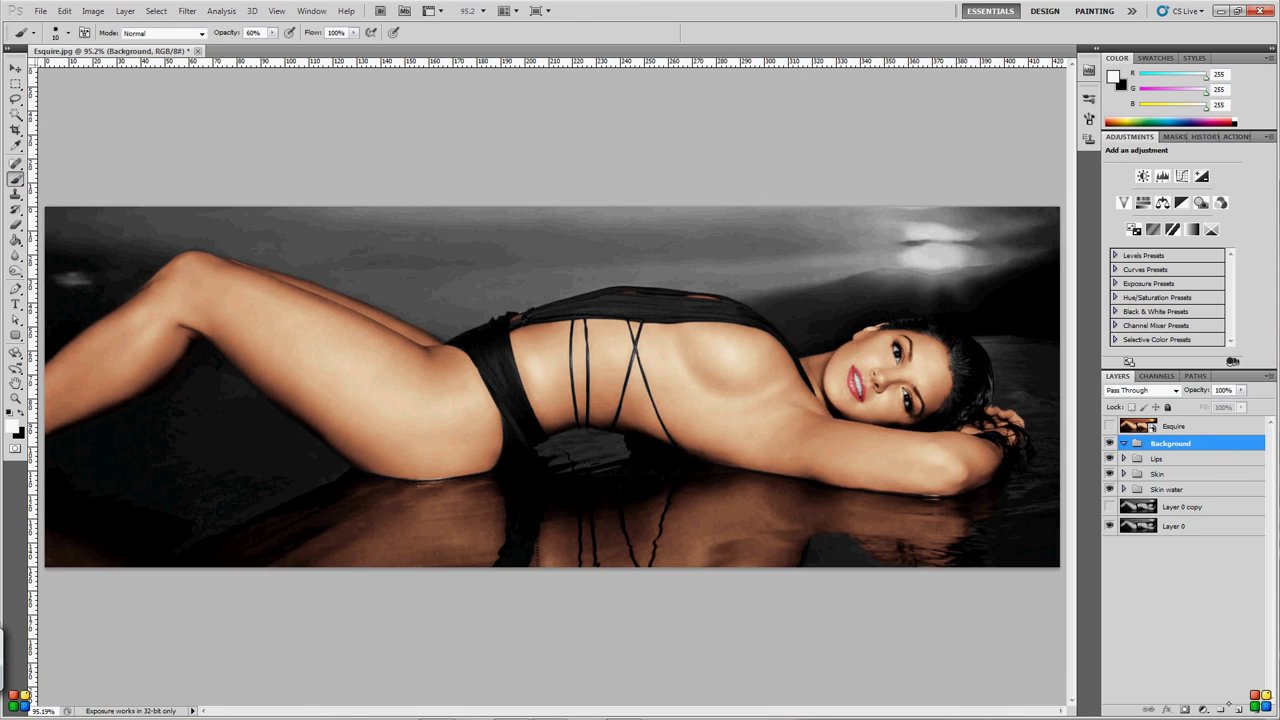
click(1162, 202)
click(1168, 311)
mouse_move(1140, 234)
mouse_down()
mouse_move(1170, 234)
mouse_move(1113, 209)
mouse_up()
key(ctrl+i)
key(x)
key(0)
key(bracketright)
key(bracketright)
key(bracketright)
- Paint the tint into the sky with a size-70 white brush, keeping the body masked
click(1123, 493)
ctrl+click(1203, 530)
drag(620, 380, 780, 360)
key(z)
click(62, 259)
key(ctrl+minus)
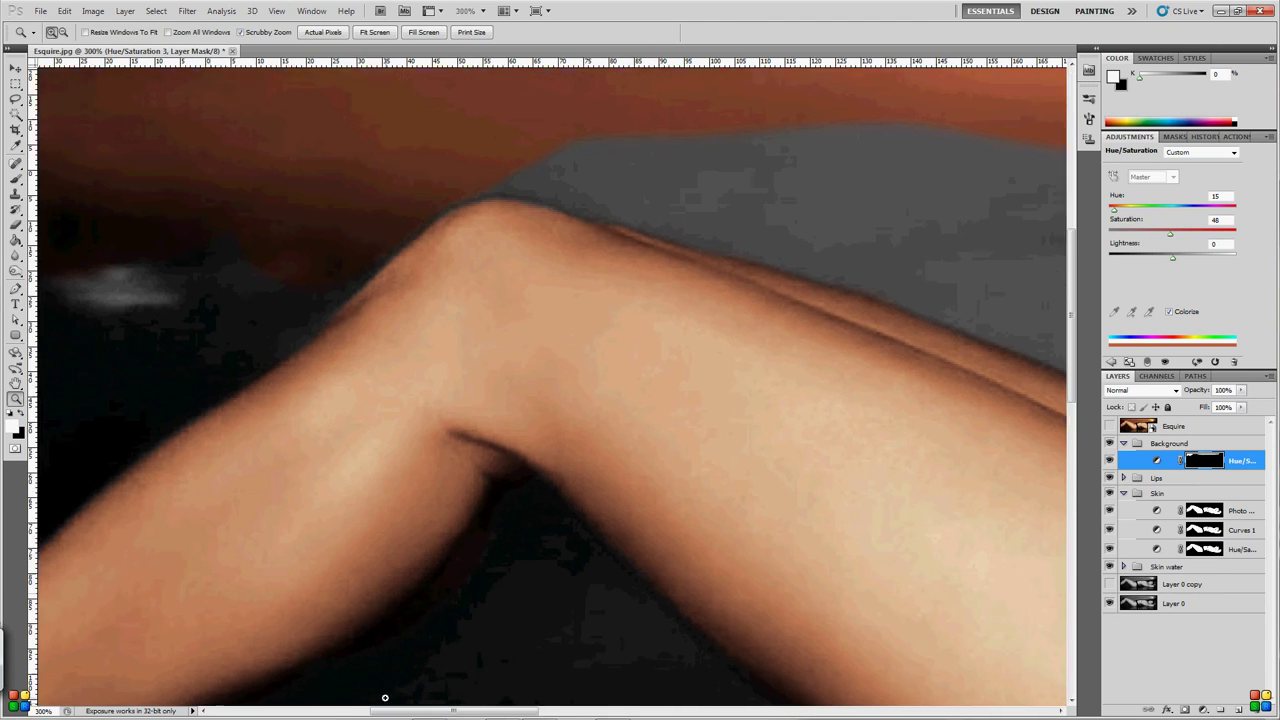
key(b)
drag(1000, 240, 600, 182)
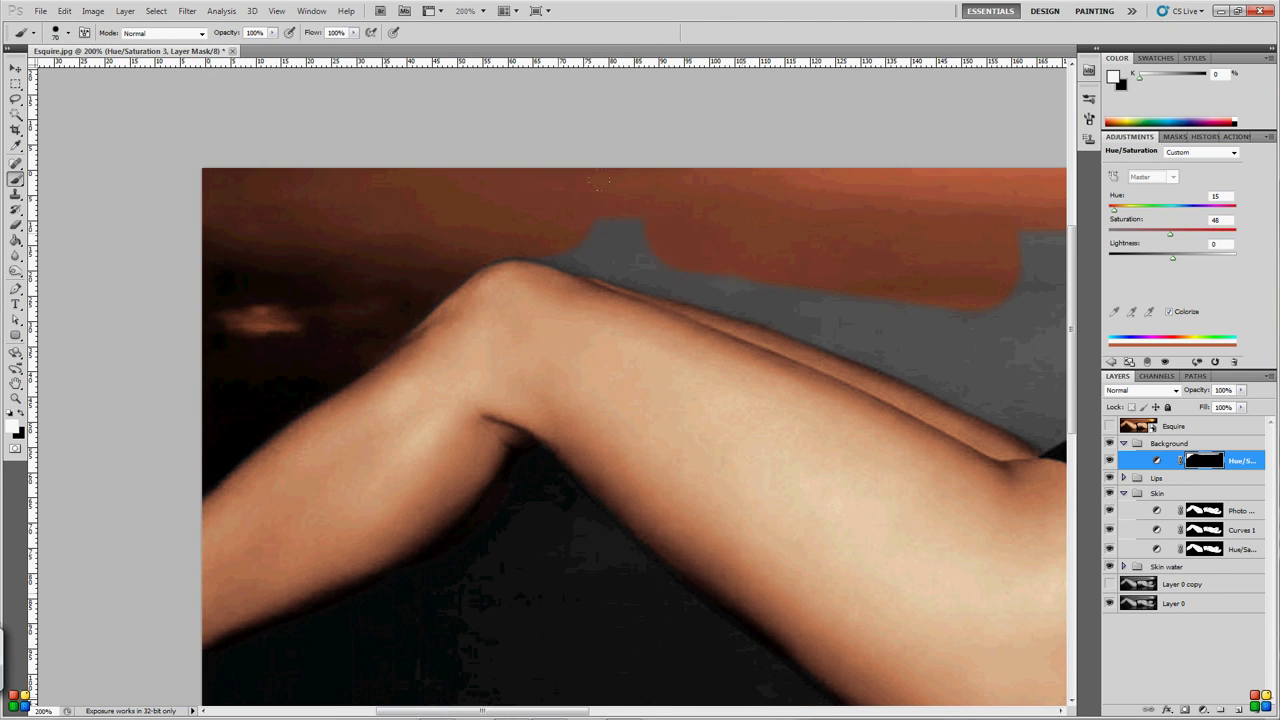
scroll(582, 302, right, 5)
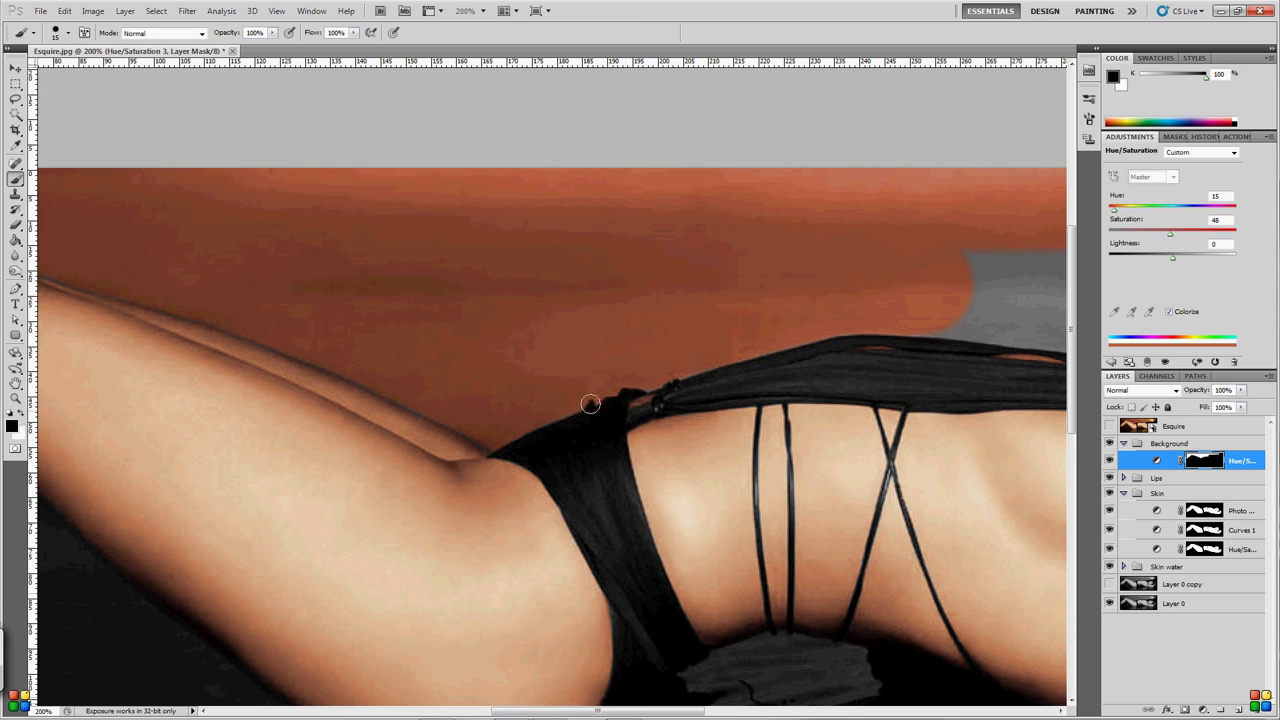
scroll(588, 496, right, 5)
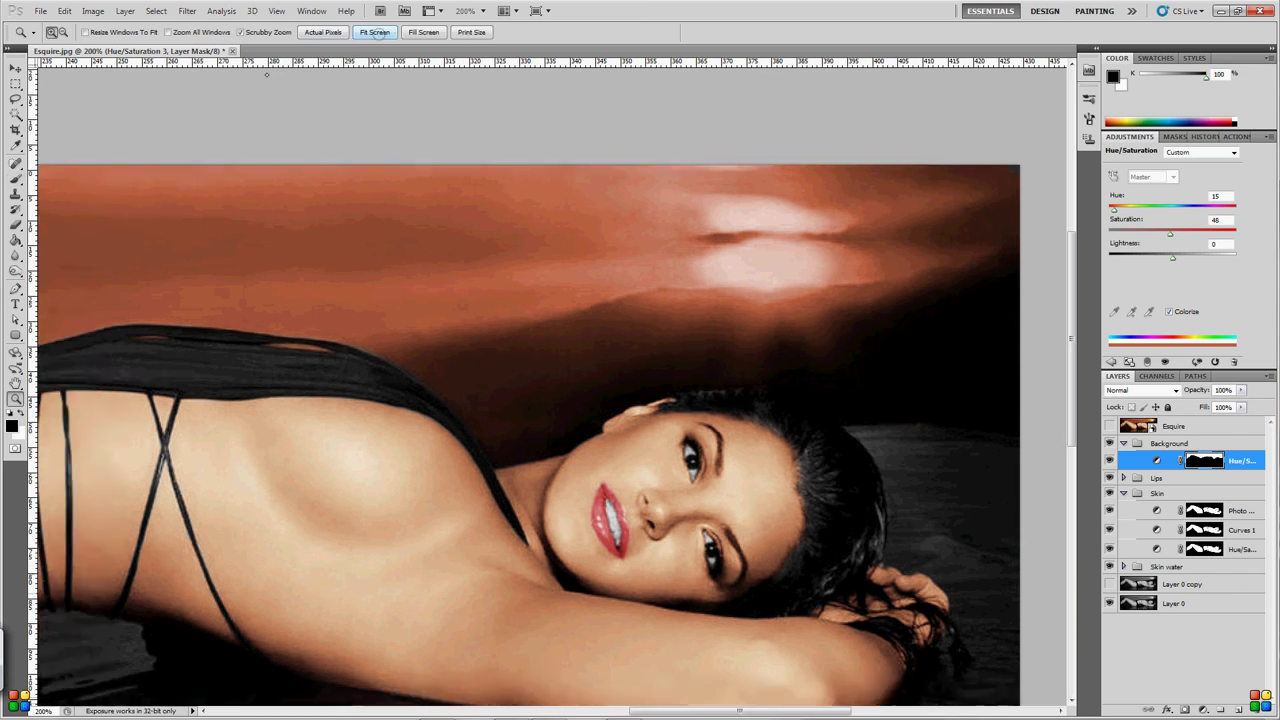
key(ctrl+0)
- Compare with the Esquire reference and keep the body and water reflection out of the tint
click(1109, 426)
click(1175, 426)
click(1205, 461)
click(1109, 426)
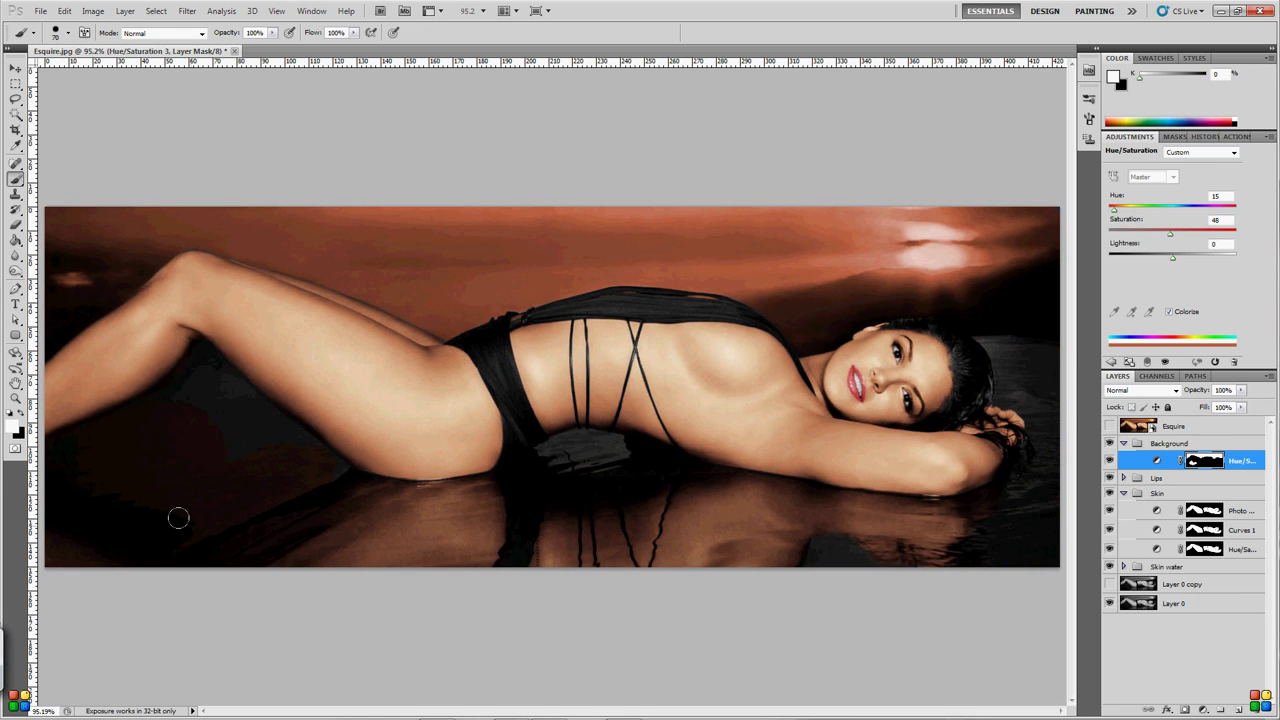
ctrl+click(1204, 510)
key(m)
key(x)
click(1123, 566)
ctrl+click(1204, 584)
key(b)
key(ctrl+d)
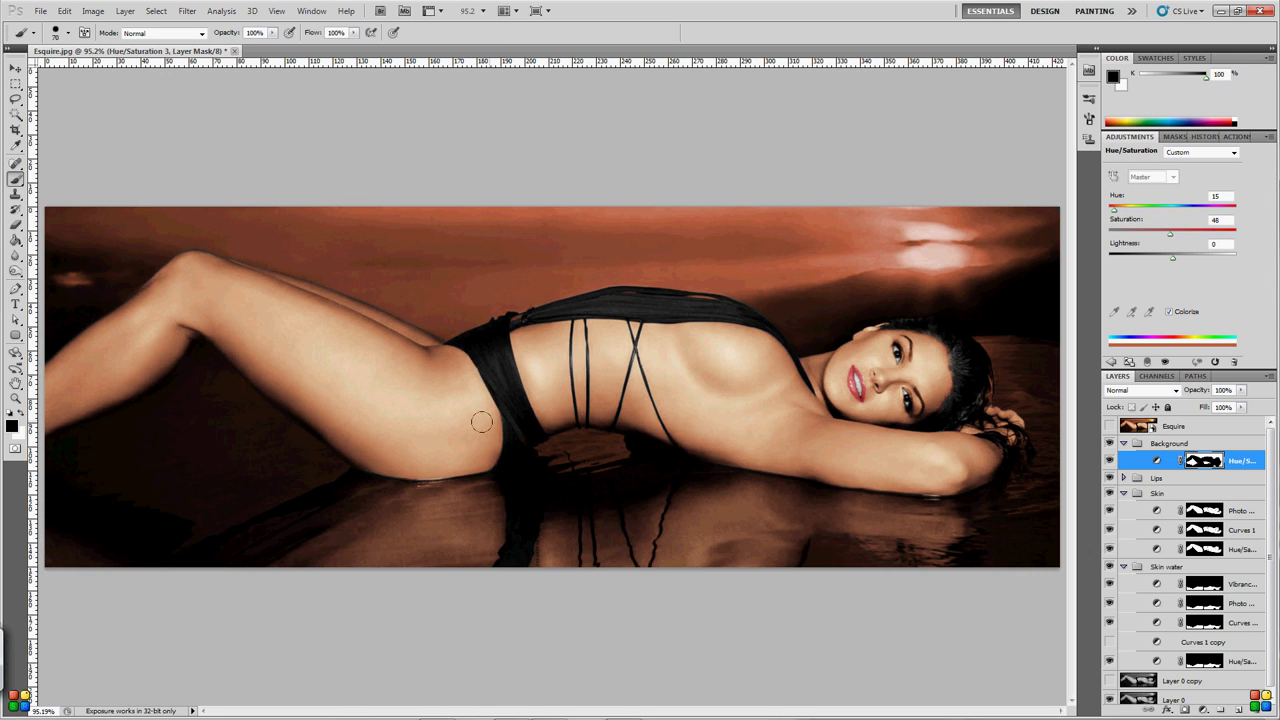
- Add a Curves layer over the background mask, adjusting the red channel
ctrl+click(1188, 465)
click(1203, 709)
click(1172, 508)
key(alt+3)
- Paint the yellow Hue 47 / Saturation 37 tint over the sun, faded to about 59%
key(x)
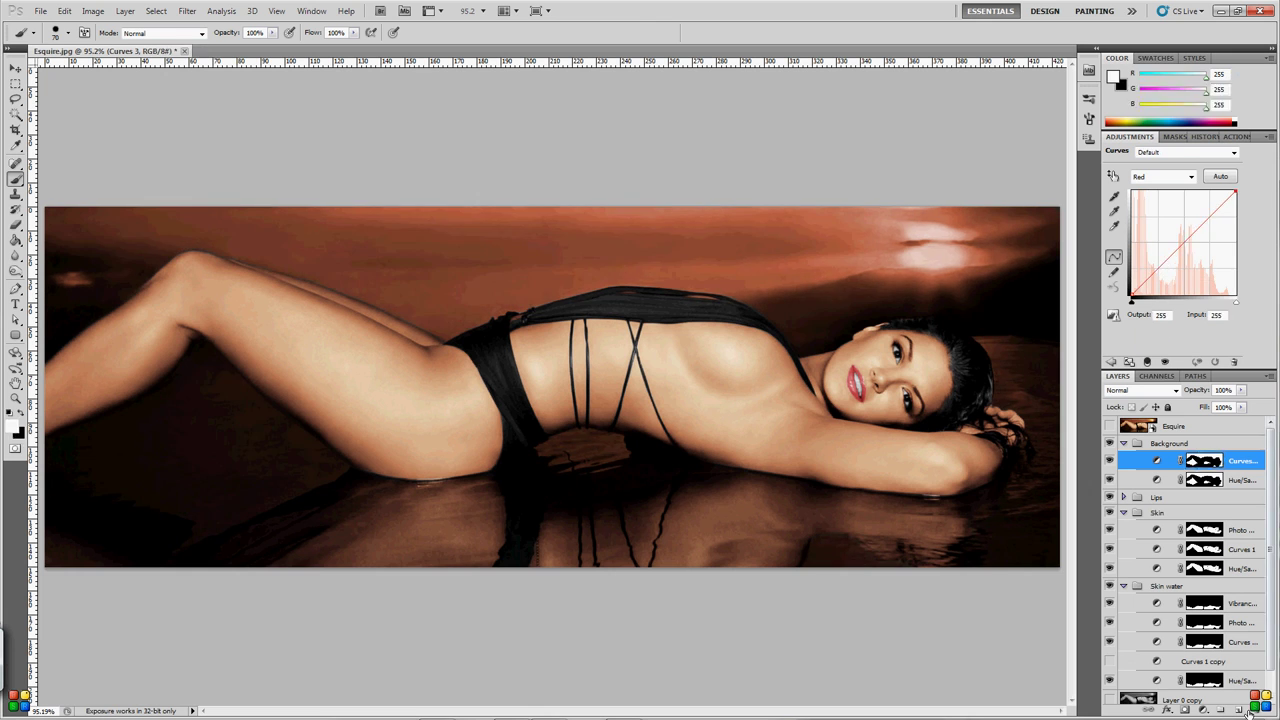
key(ctrl+i)
key(bracketleft)
key(bracketleft)
key(bracketleft)
mouse_move(905, 238)
mouse_down()
mouse_move(888, 241)
mouse_move(990, 240)
mouse_up()
key(x)
key(4)
key(7)
drag(1196, 390, 1178, 391)
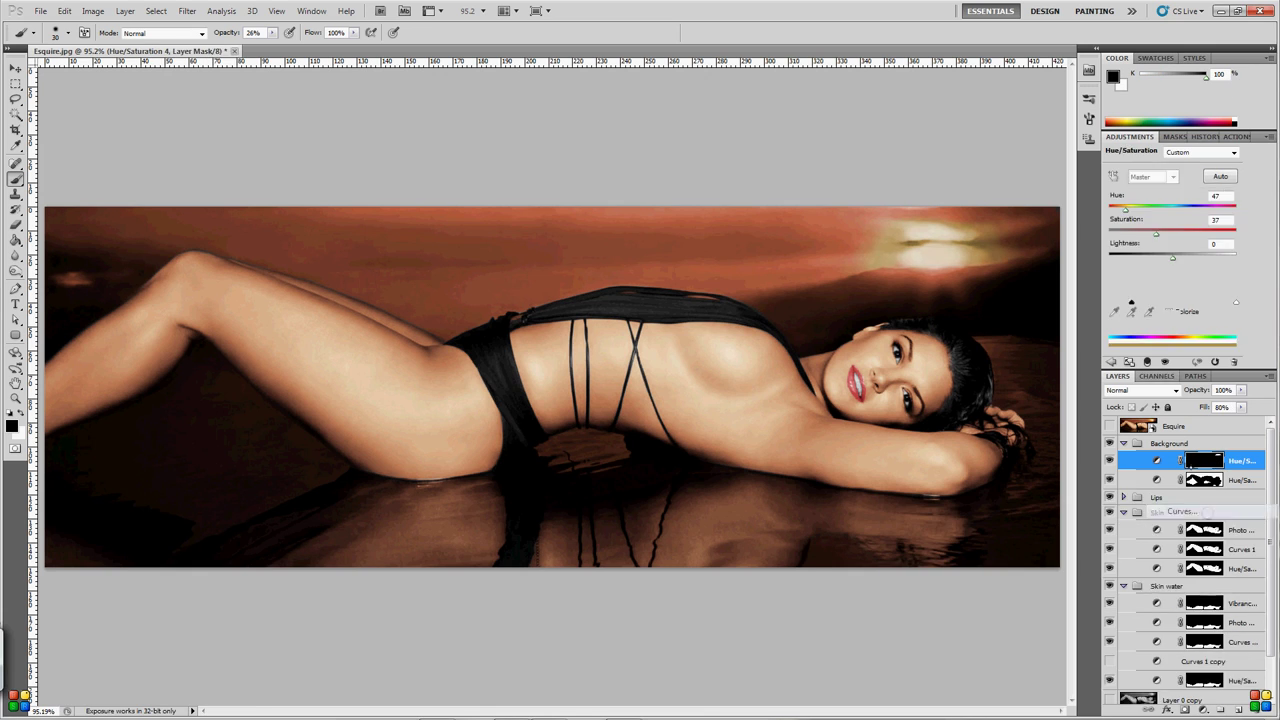
- Brighten the sun glow with Curves 3, comparing it against the sun tint layer
drag(1185, 511, 1190, 452)
drag(1150, 285, 1143, 275)
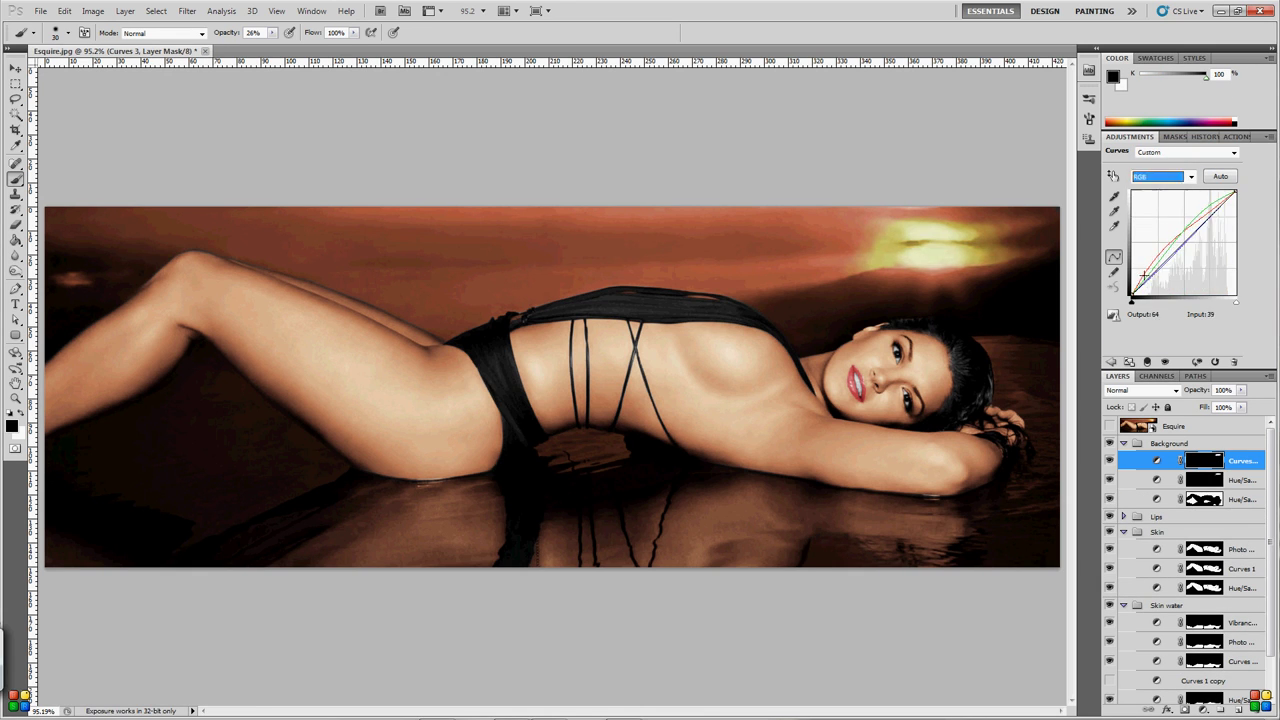
click(1238, 480)
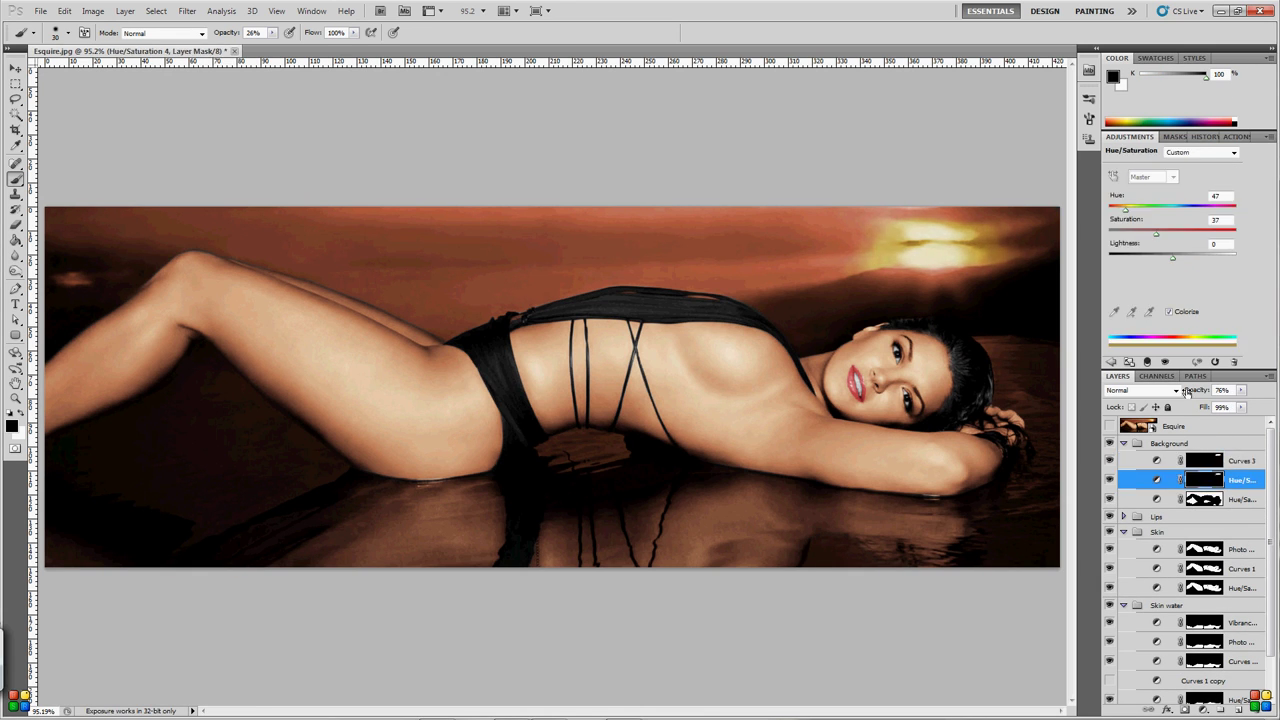
key(x)
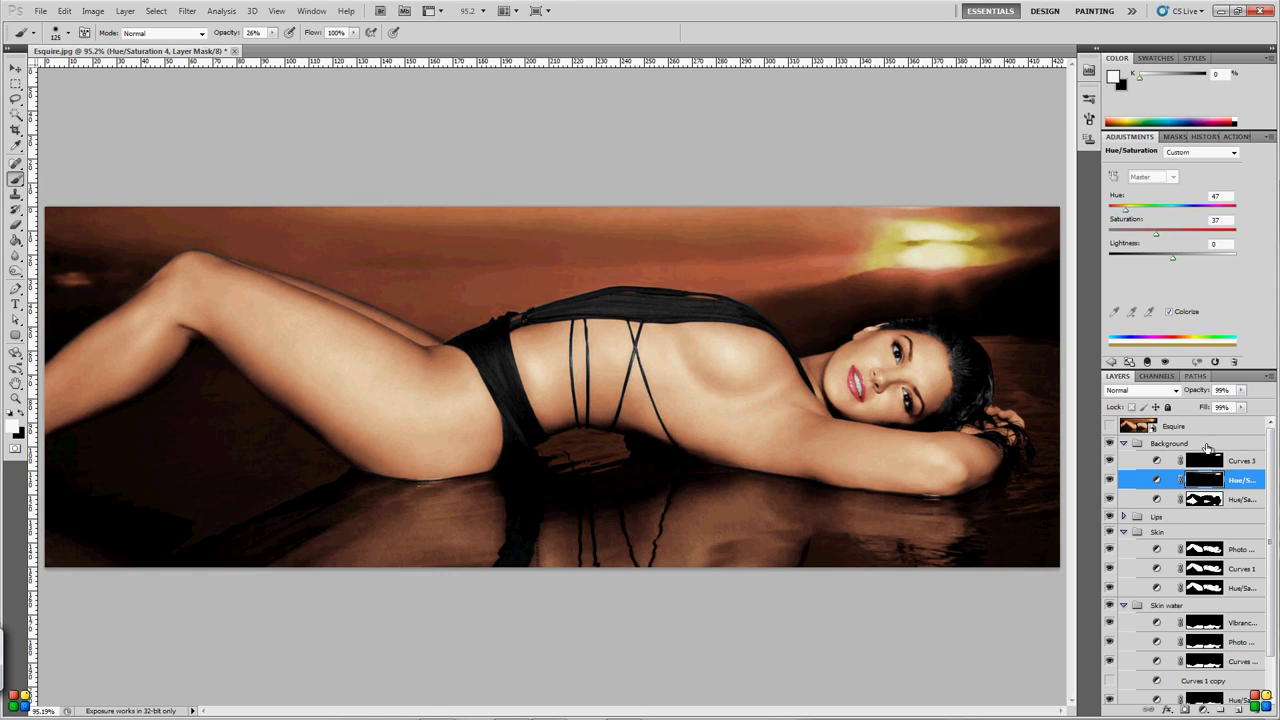
key(alt+bracketright)
key(alt+bracketleft)
key(alt+bracketright)
key(alt+bracketleft)
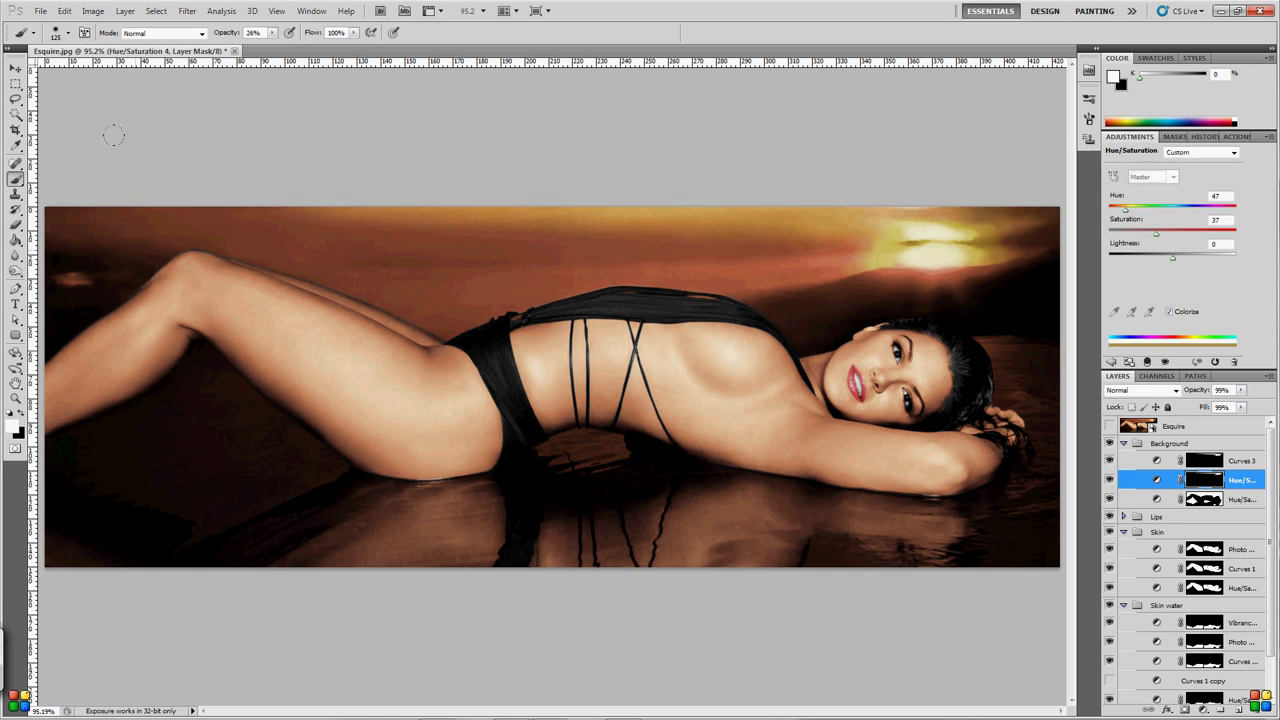
key(alt+bracketright)
key(alt+bracketleft)
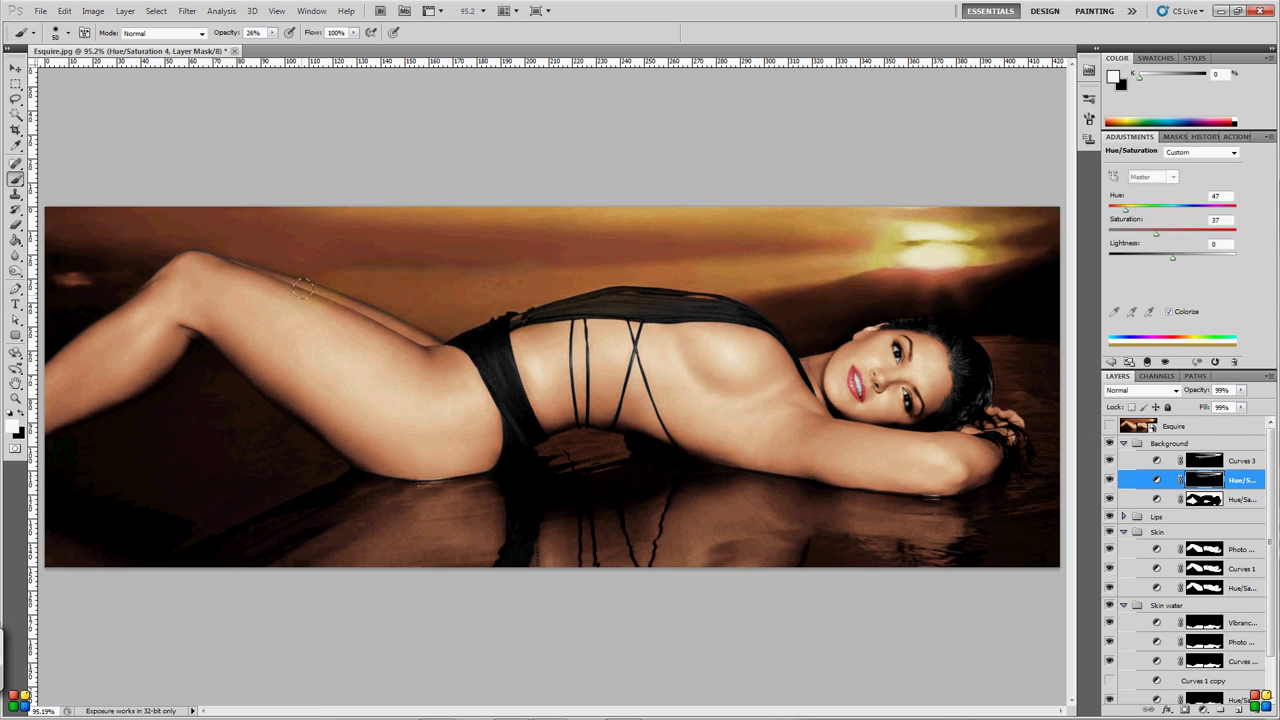
key(x)
key(alt+bracketright)
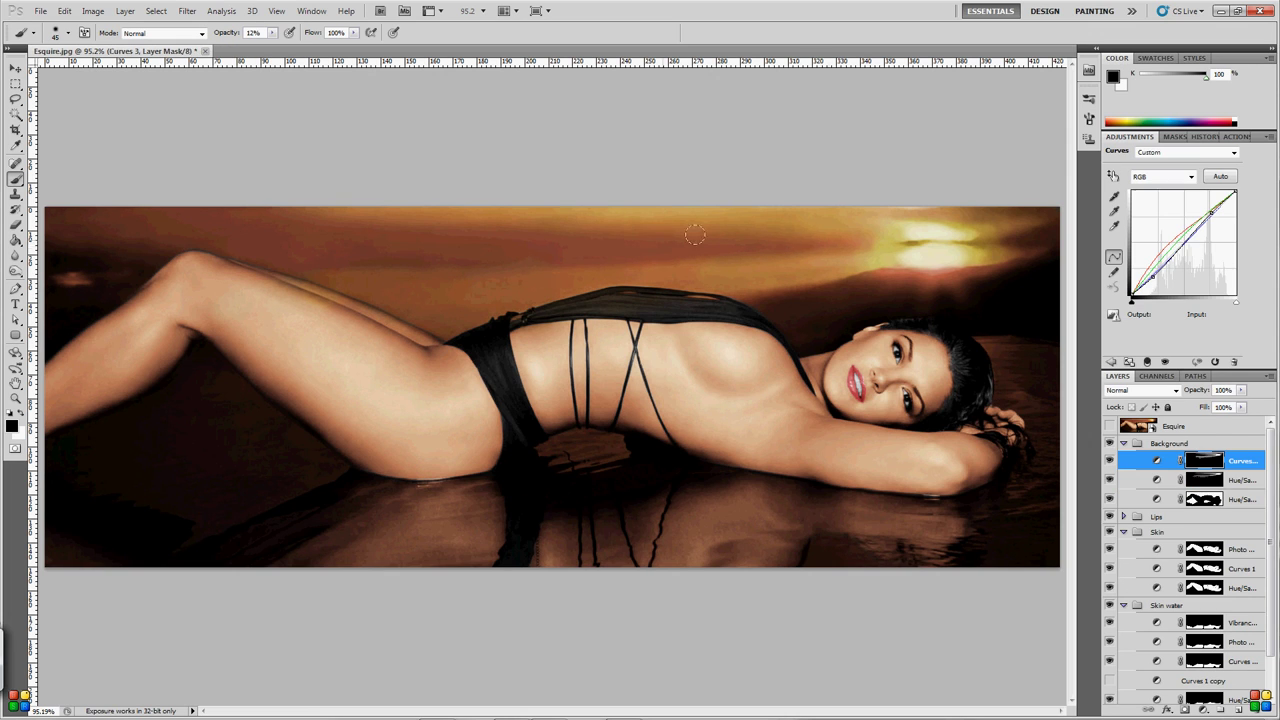
right_click(50, 185)
key(Return)
- Add Curves 4 with an adjusted blue curve and a hidden mask brushed at 24%
click(1208, 483)
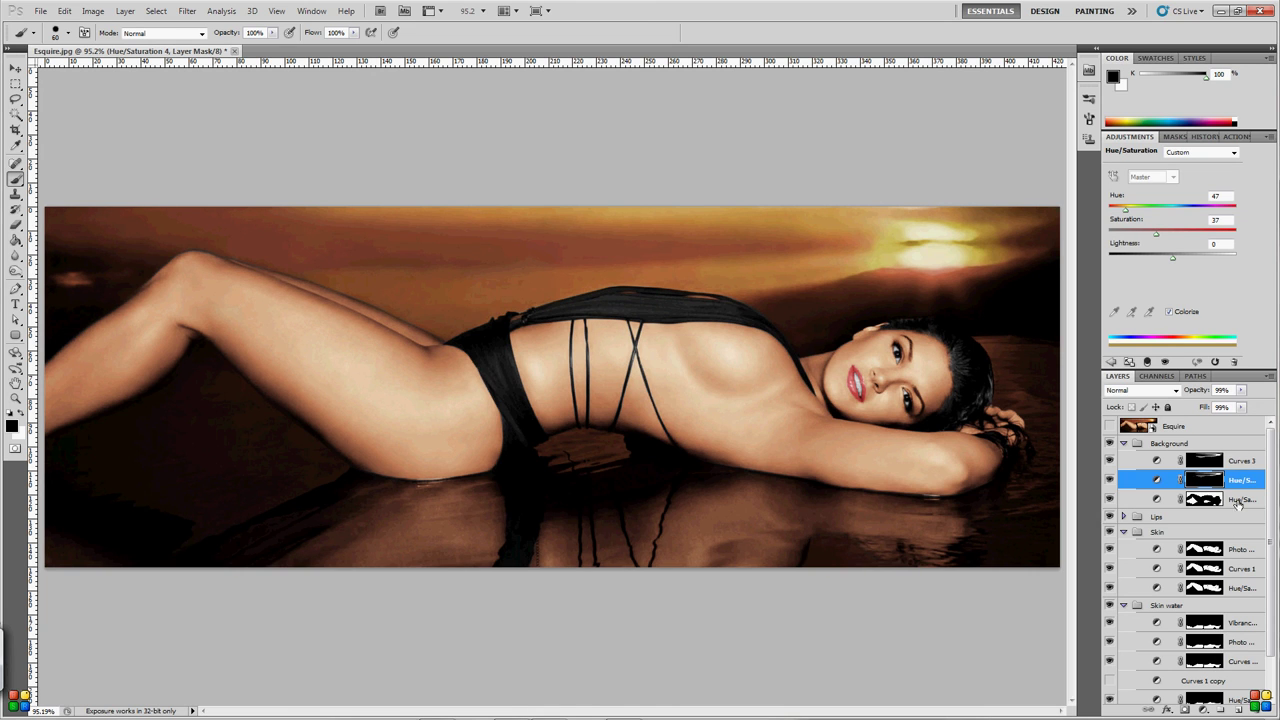
drag(1150, 265, 1140, 282)
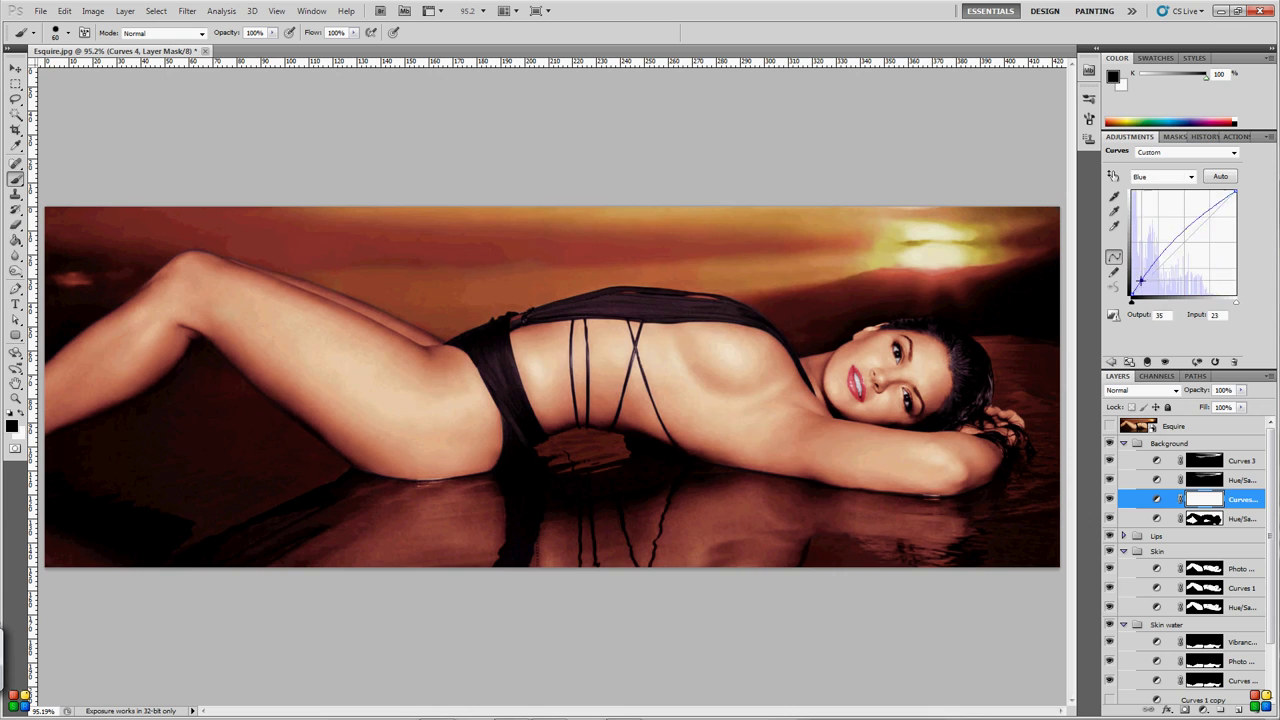
key(ctrl+i)
key(x)
key(2)
key(4)
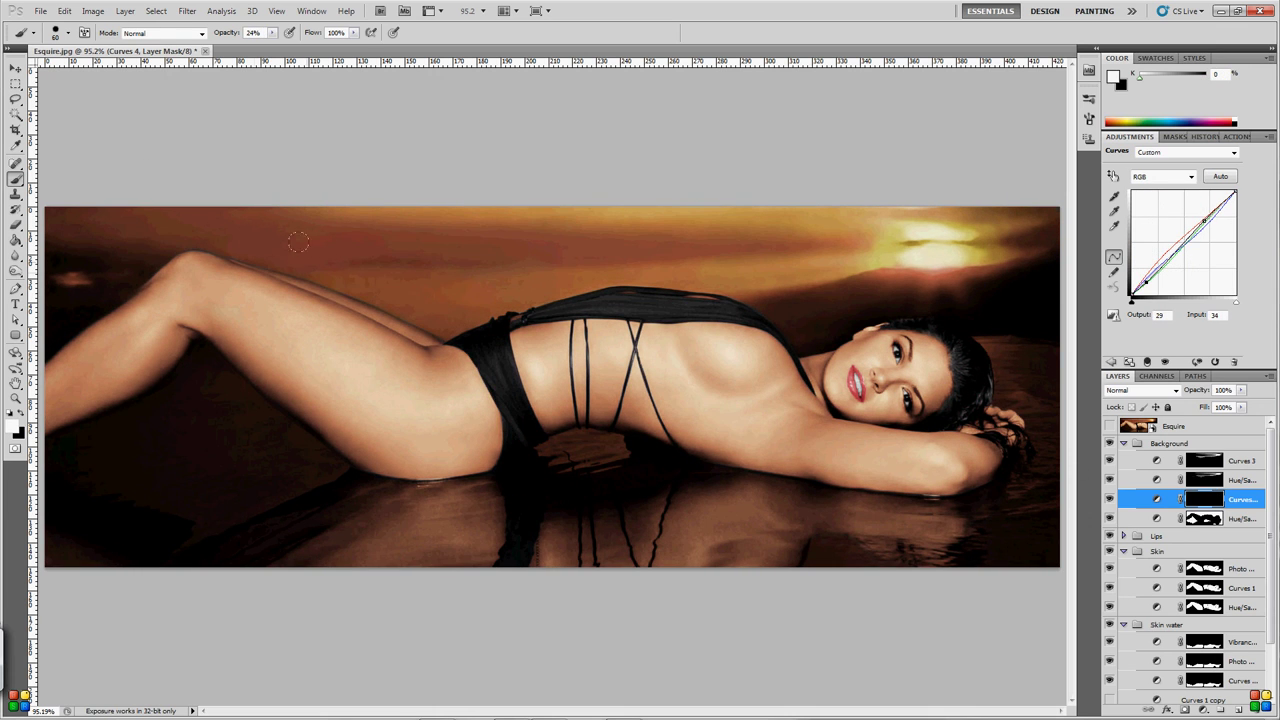
key(x)
drag(1200, 498, 1200, 455)
click(1205, 479)
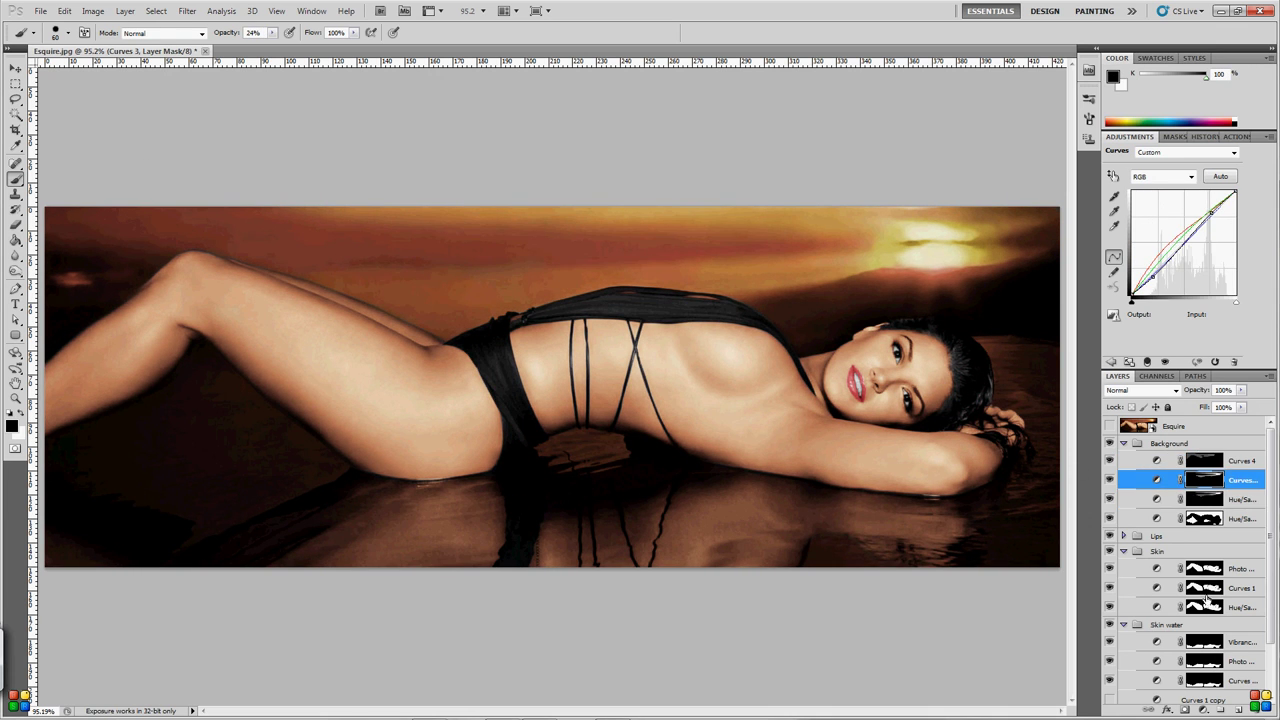
key(ctrl+alt+z)
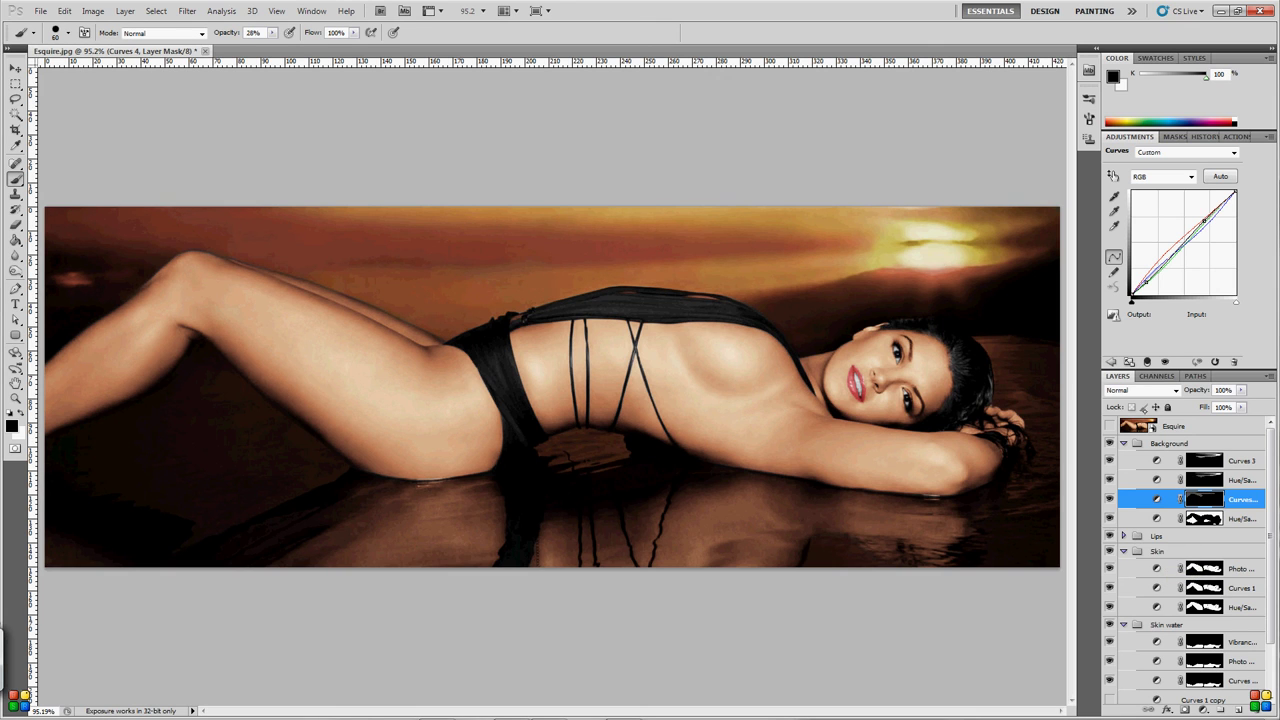
- Add Curves 5 with the green curve lowered and its mask inverted
key(alt+4)
drag(1160, 270, 1153, 280)
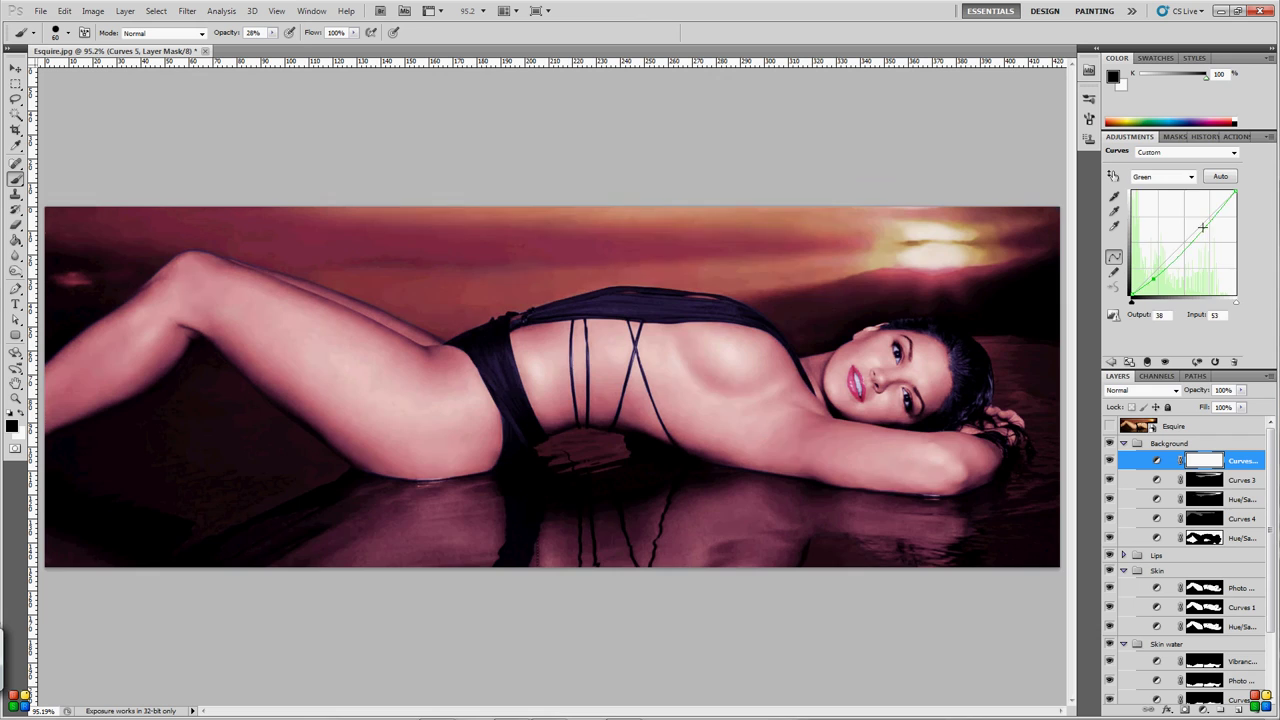
key(ctrl+i)
key(x)
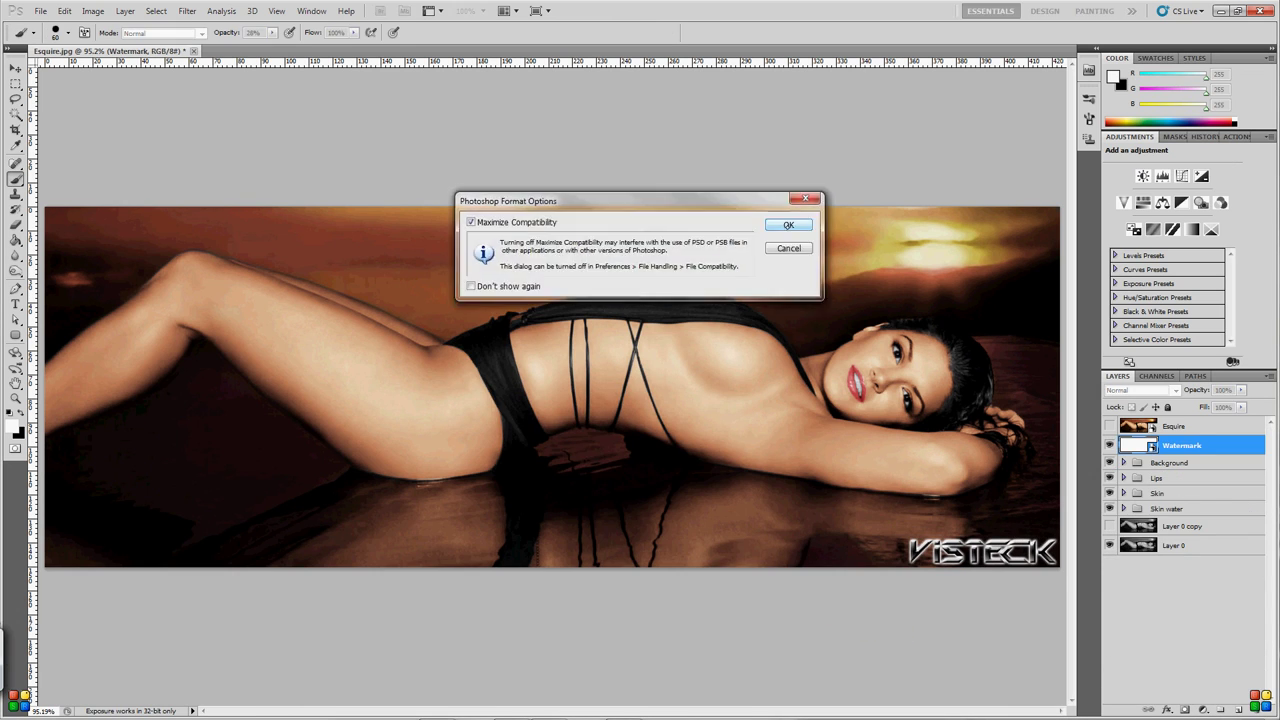
- Save as Esquire.psd, enlarge the canvas and move the greyscale image to the top half
click(92, 11)
click(110, 131)
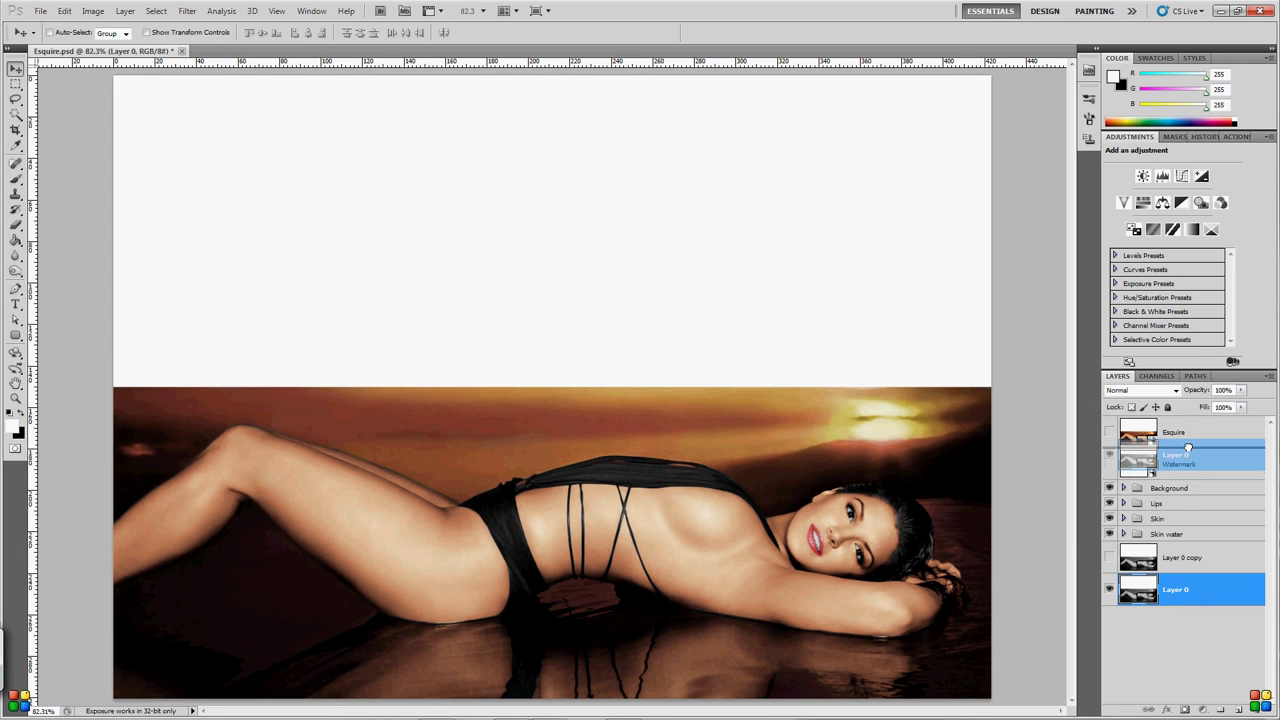
drag(971, 420, 971, 108)
click(1109, 589)
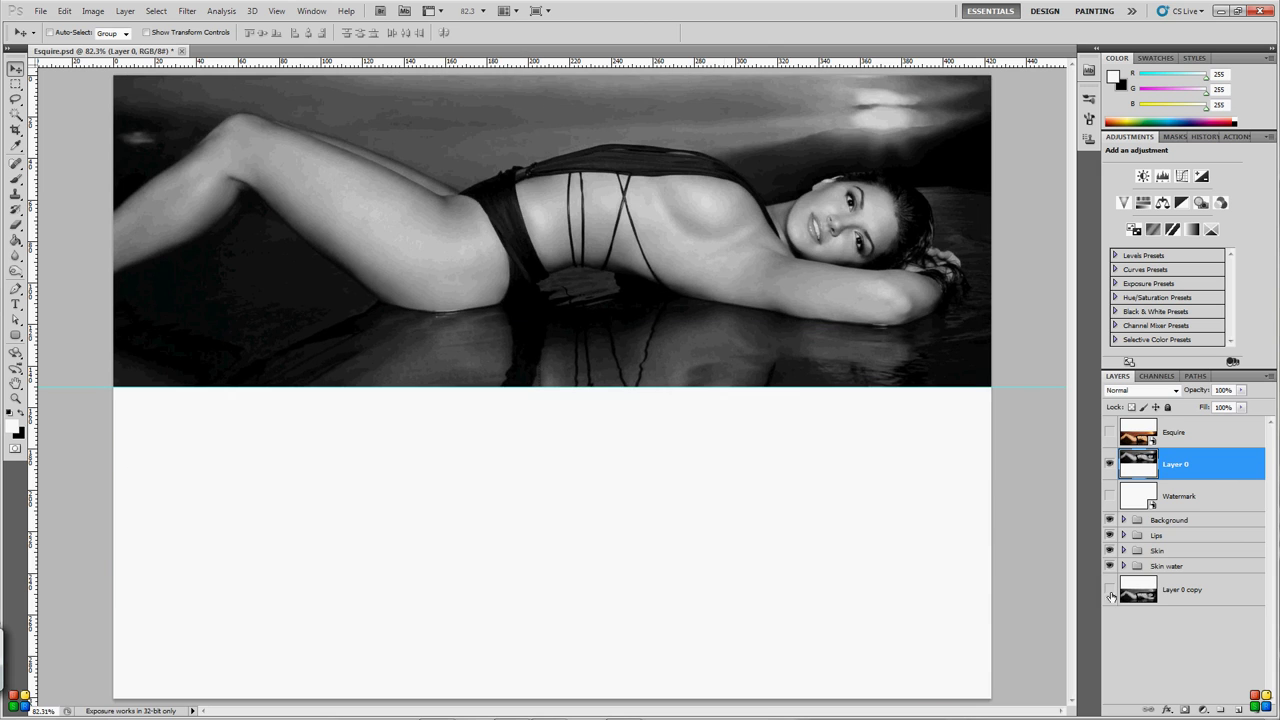
click(1175, 432)
click(92, 11)
click(110, 112)
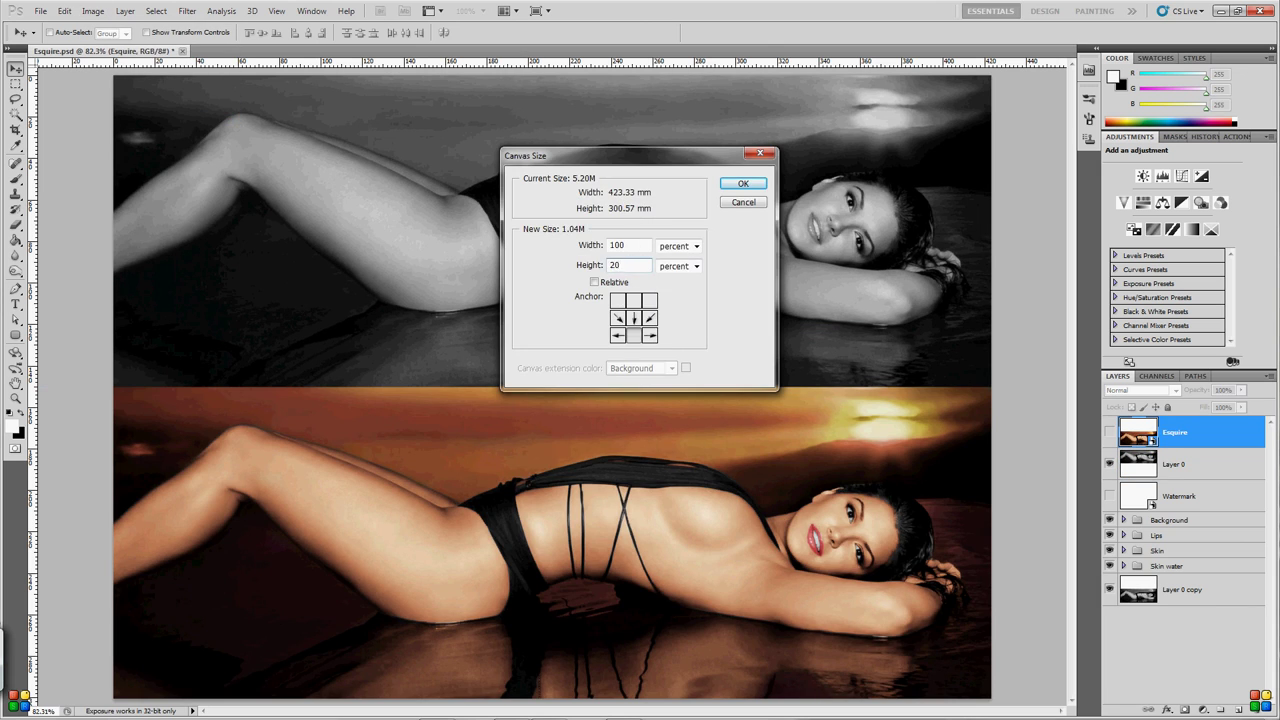
click(737, 178)
- Stack the Esquire colour image into the layout, enlarge the canvas again, and show the Watermark
drag(549, 453, 549, 563)
click(92, 11)
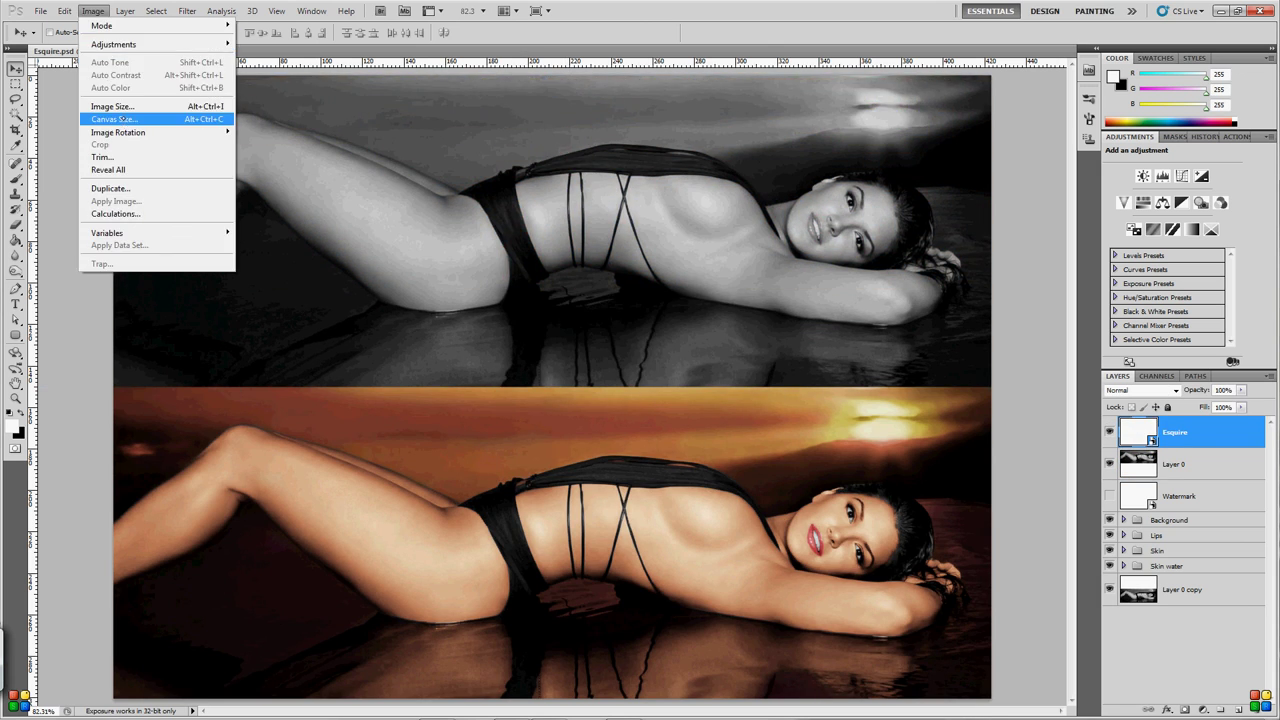
click(110, 112)
key(Return)
key(ctrl+0)
key(v)
click(1109, 521)
click(1180, 521)
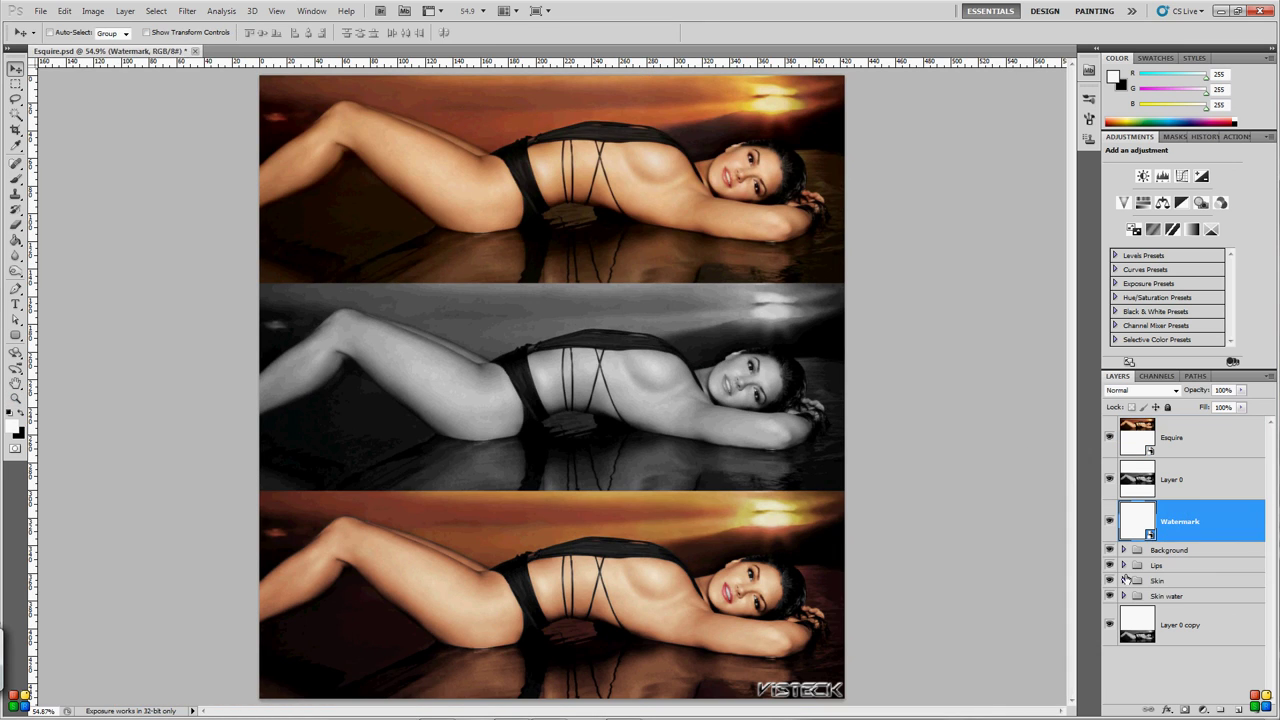